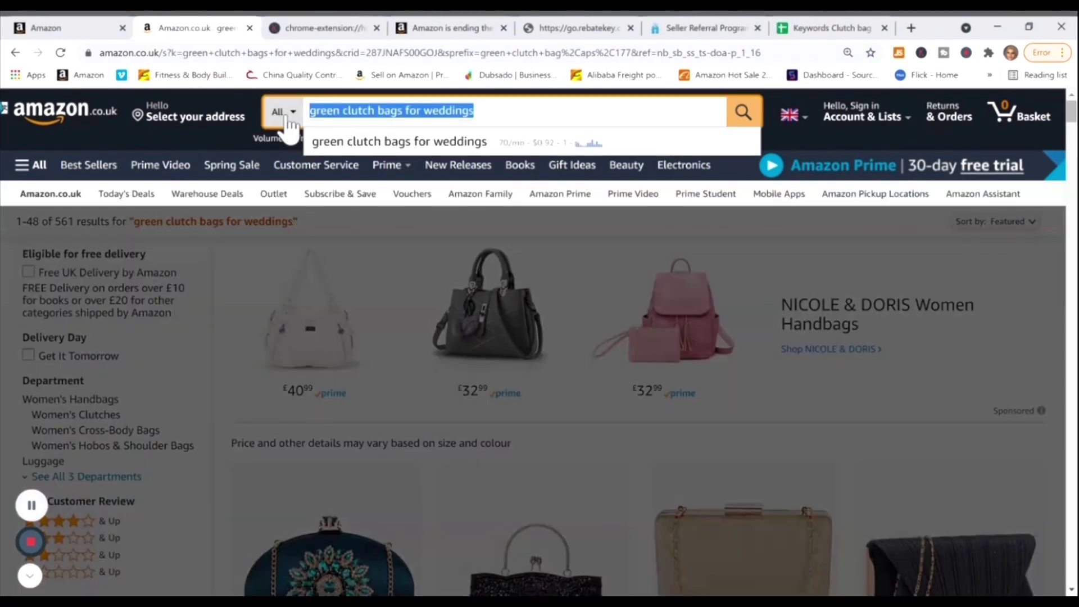
Search Amazon UK for "clutch bags" in place of the previous search phrase.
type("clutch")
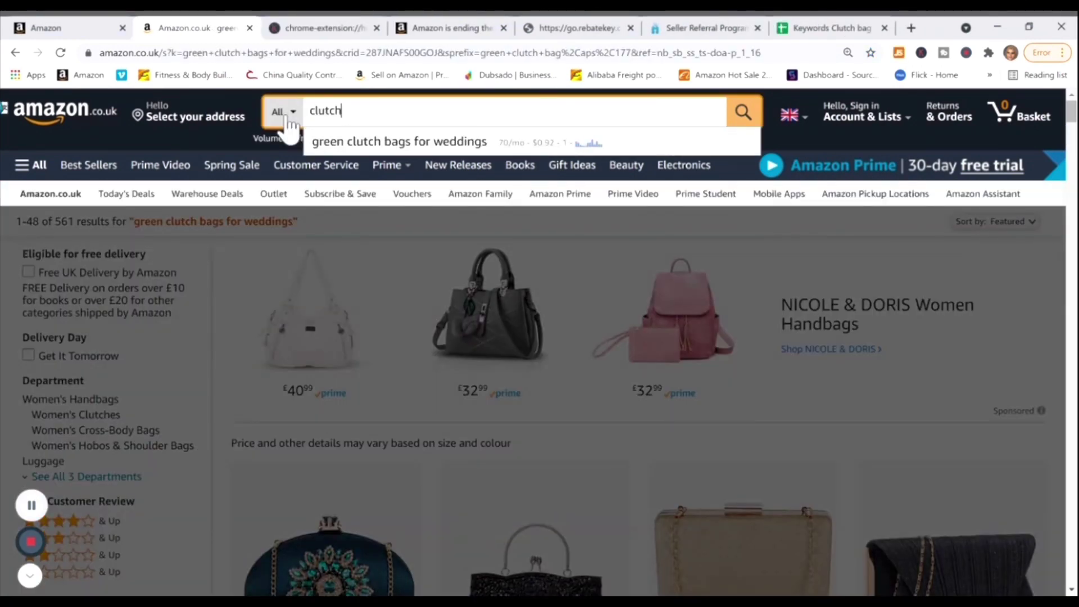
type(" bag")
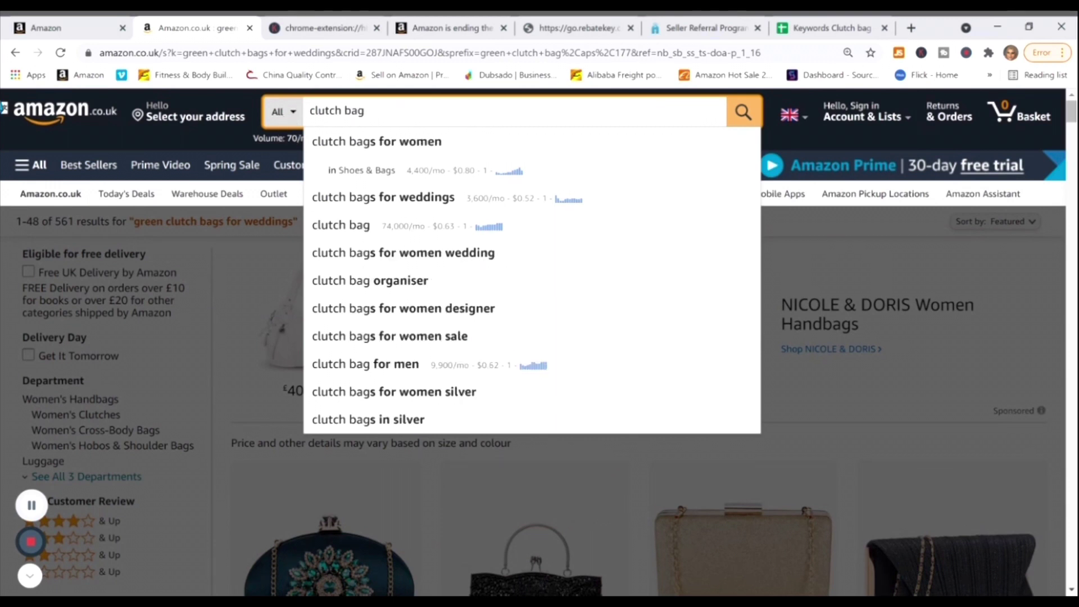
type("s")
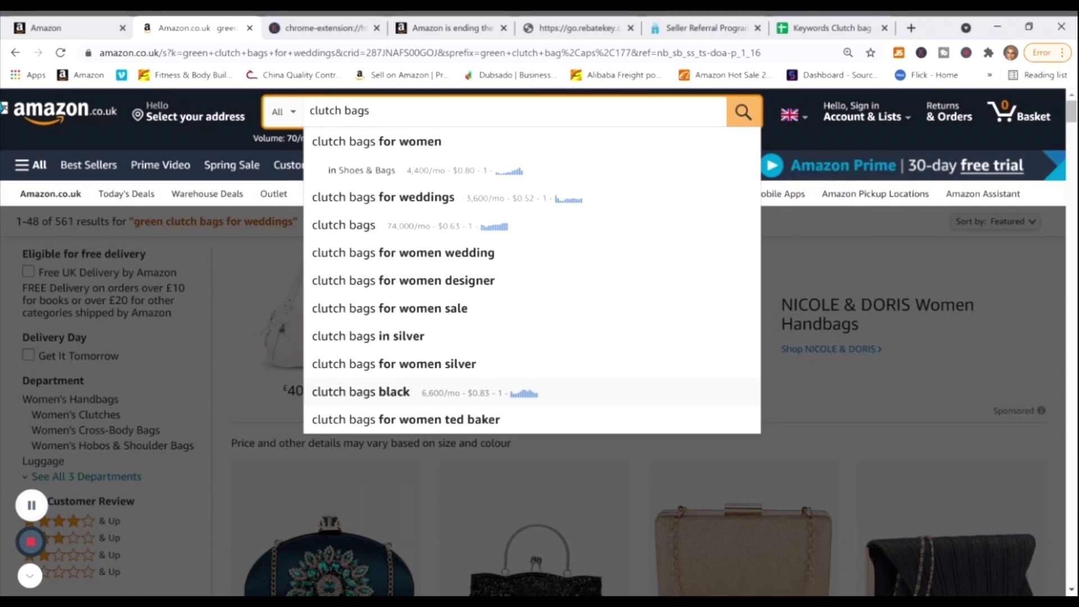
key("Return")
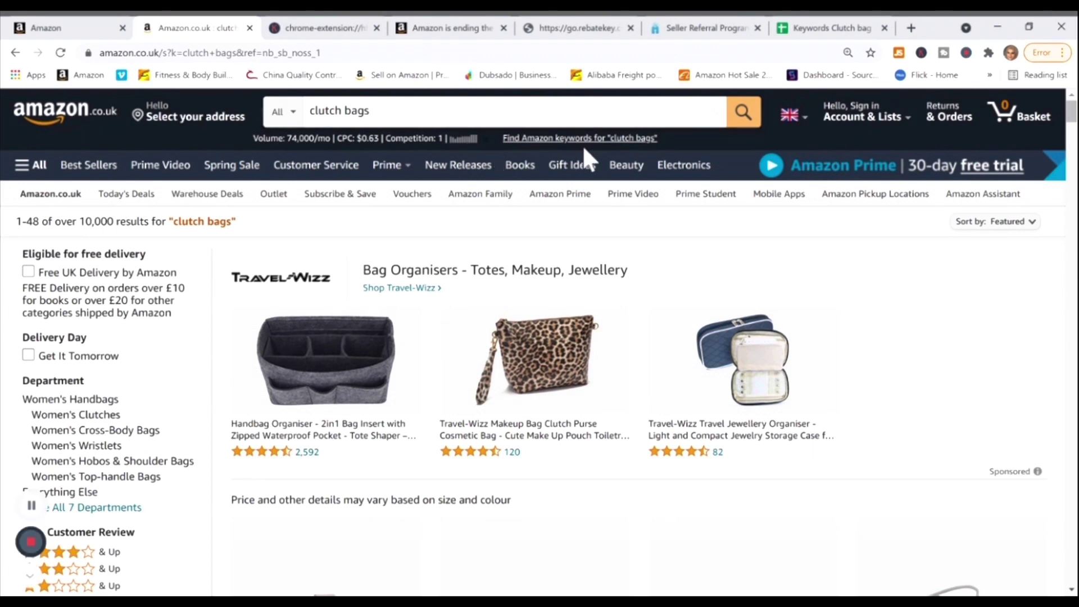
Open the related Amazon keyword list for "clutch bags" and close the older "green clutch bags for weddings" keyword page.
left_click(599, 144)
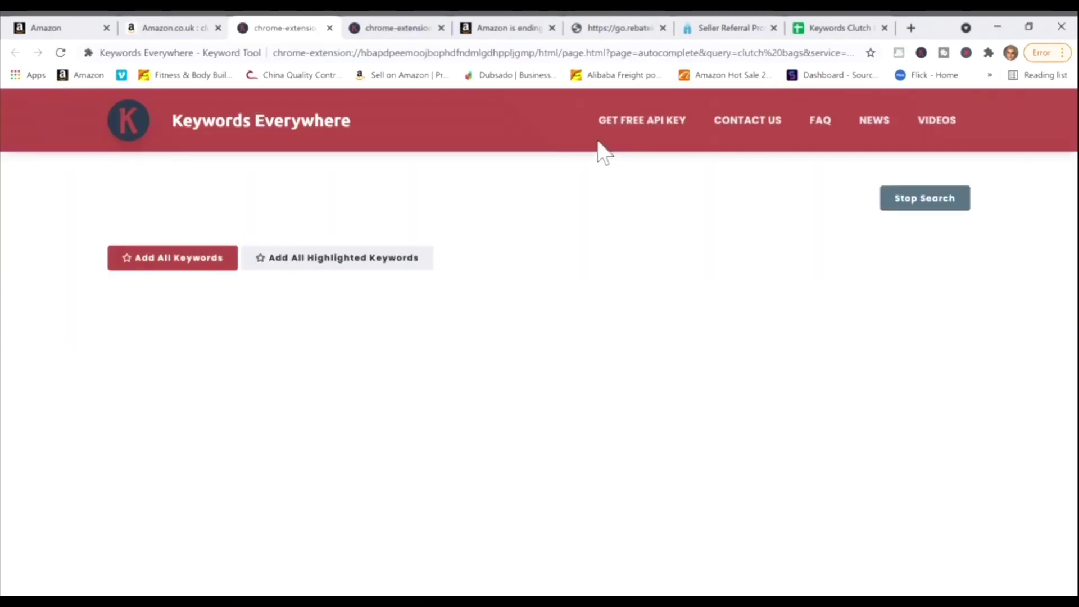
left_click(402, 24)
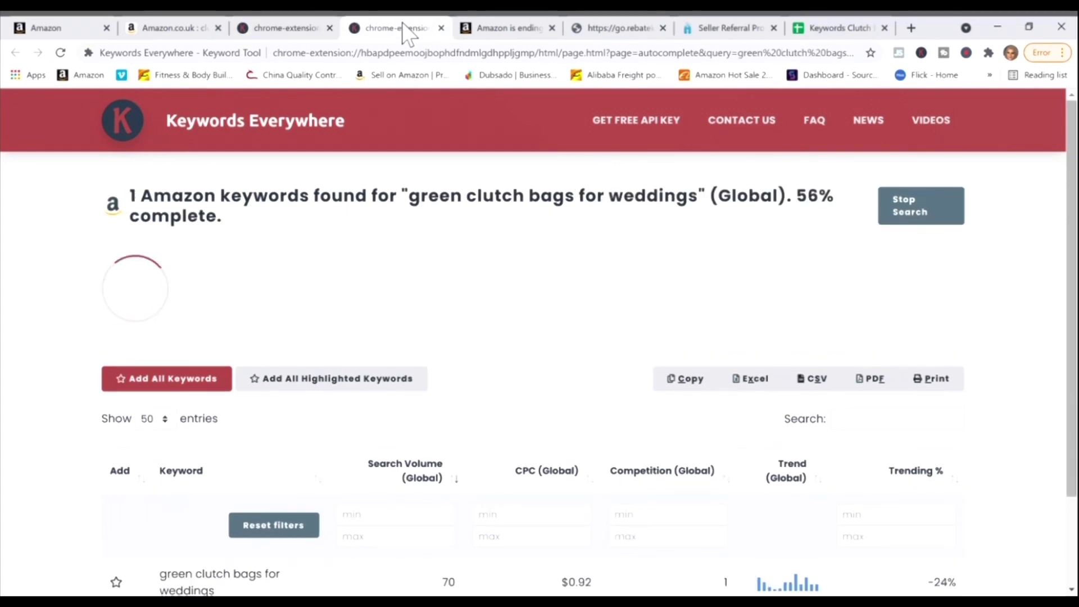
key("ctrl+w")
Review the search volumes of the clutch bags keyword list and highlight the keyword "clutch bags for women".
scroll(539, 394, "up", 10)
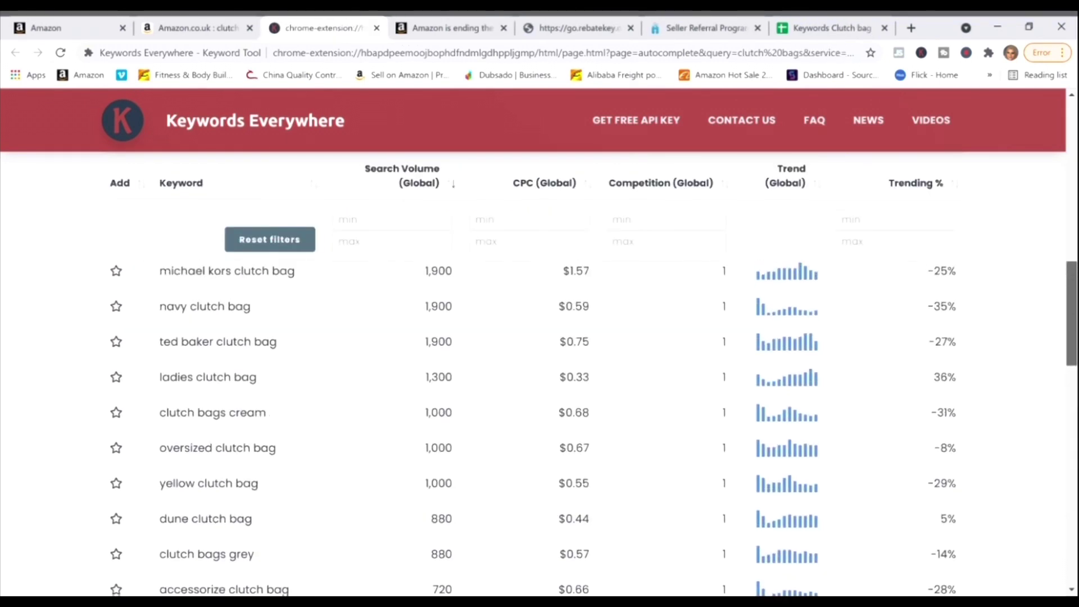
scroll(312, 460, "up", 3)
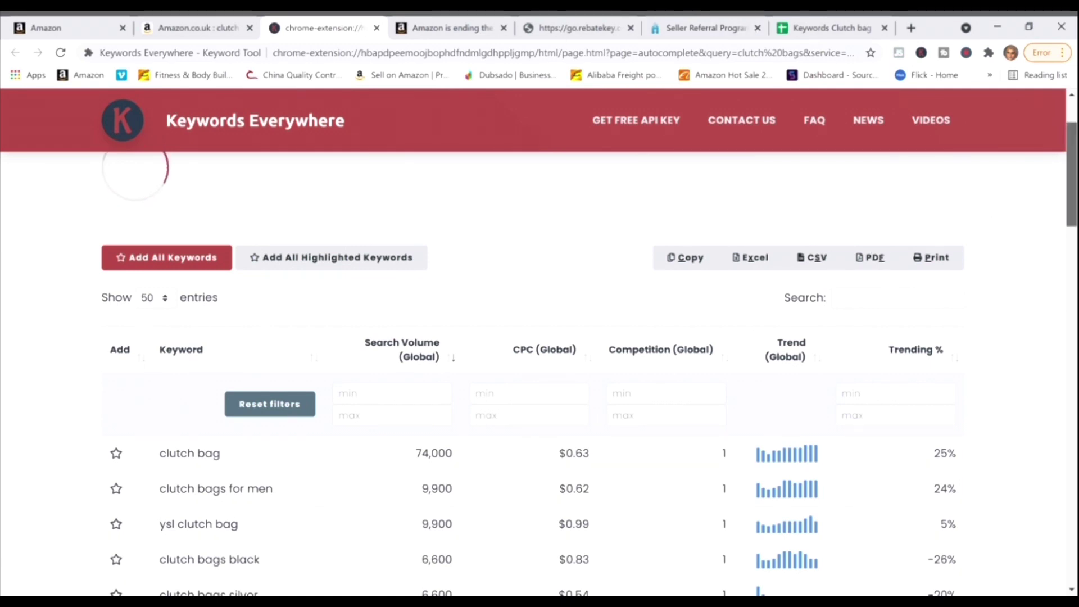
scroll(996, 206, "down", 5)
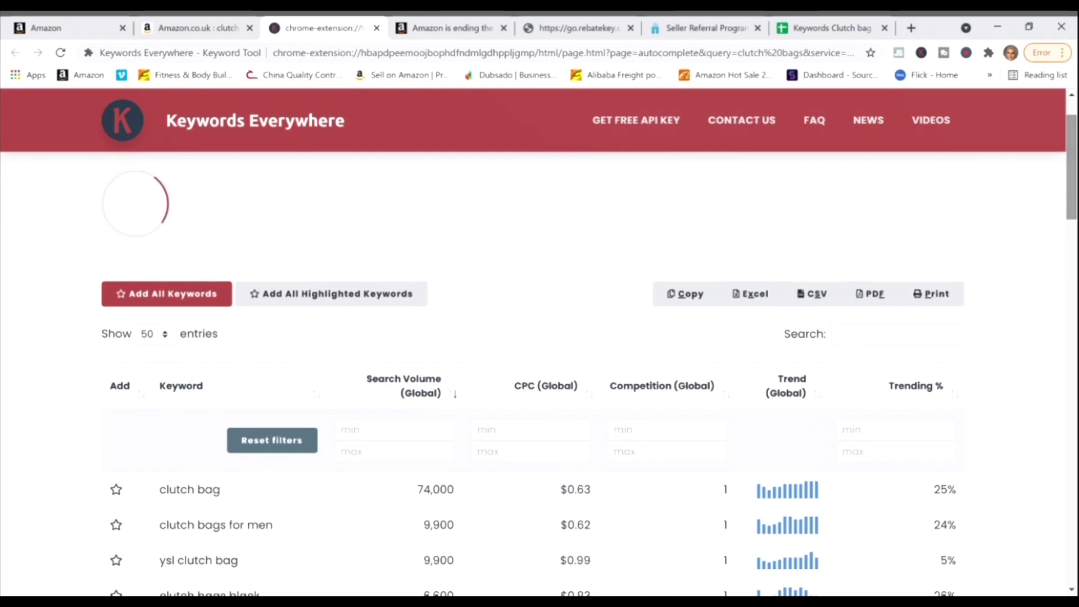
key("ctrl+Page_Up")
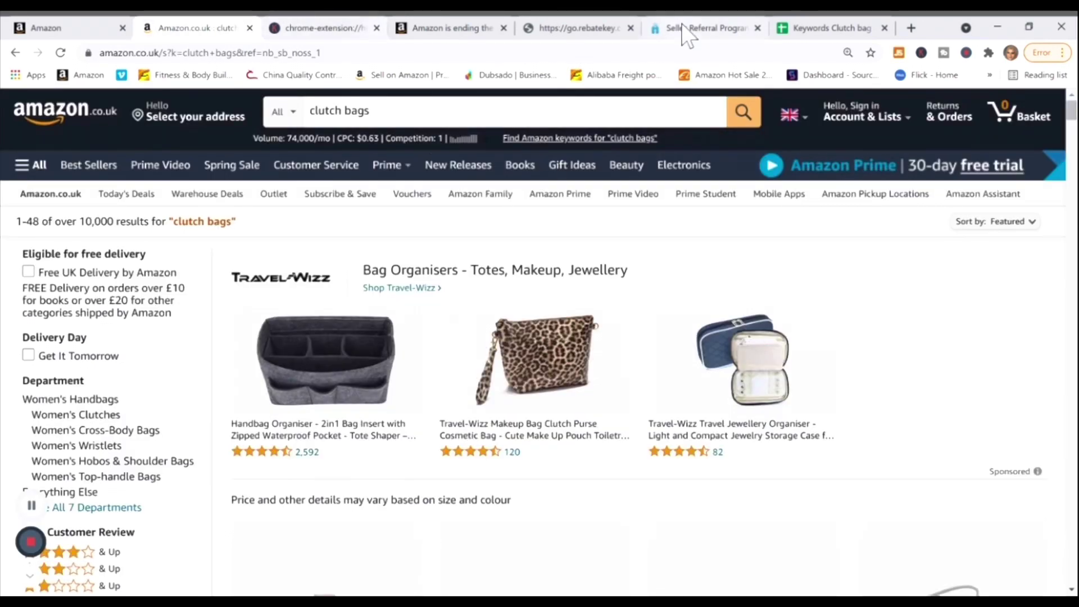
left_click(298, 23)
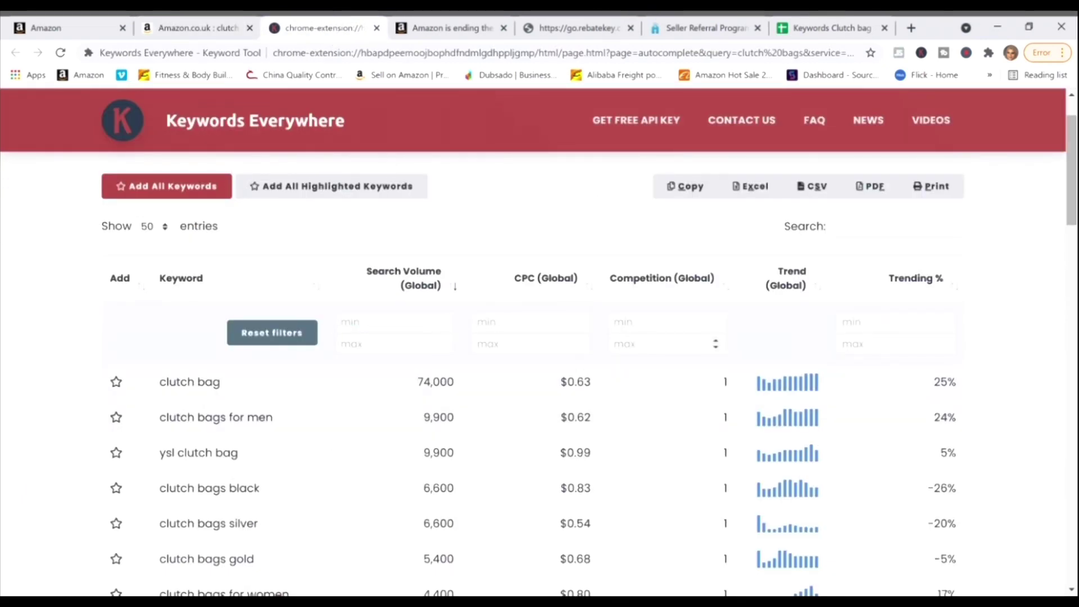
scroll(1071, 169, "down", 4)
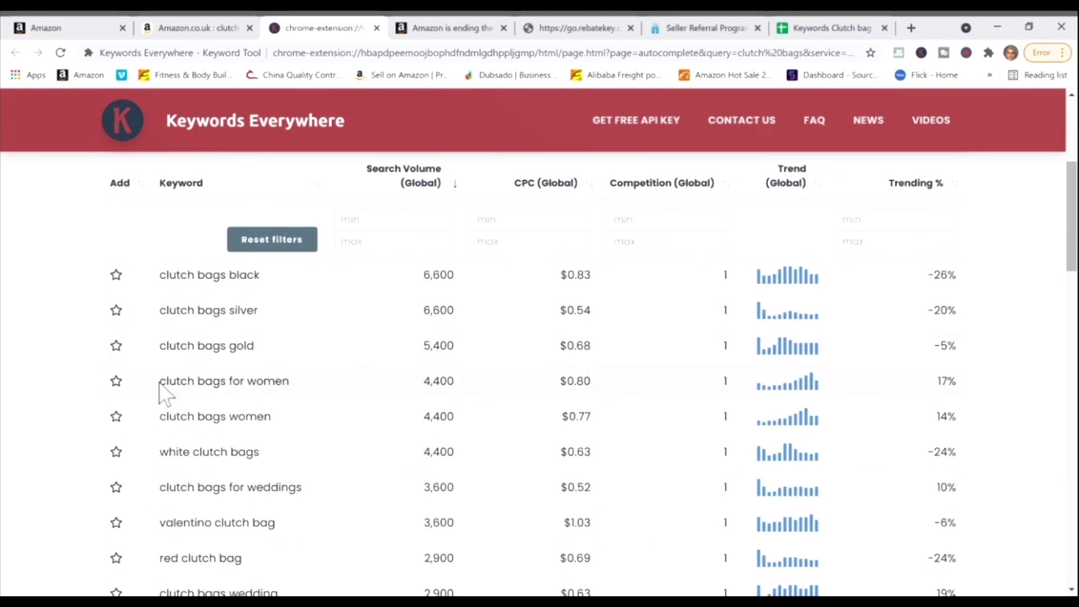
left_click_drag(158, 382, 300, 384)
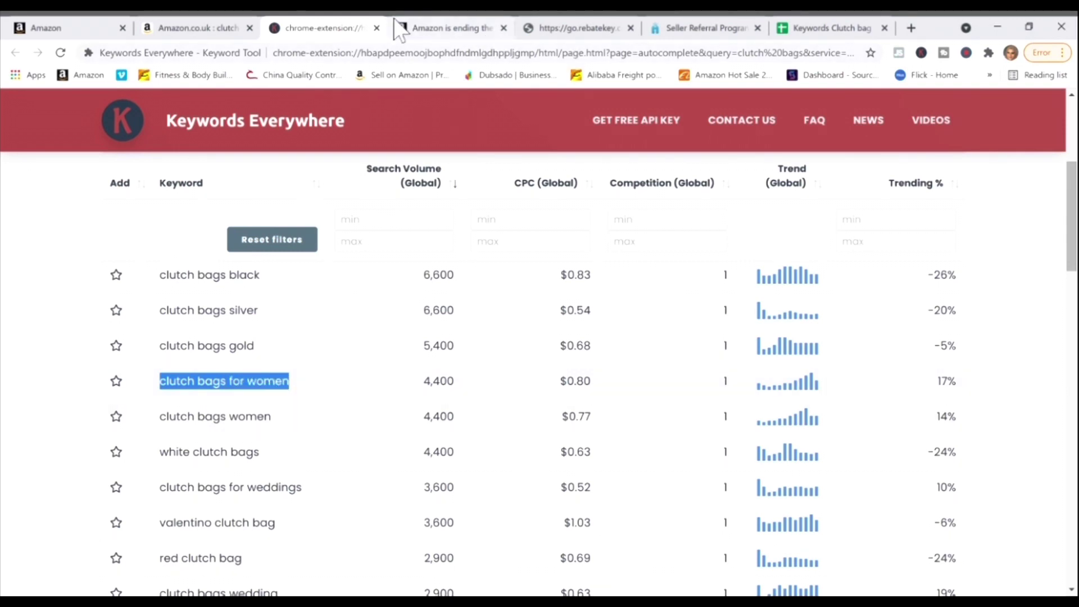
Return to the Amazon results, look up suggestions for "lemon" and search for the suggested "lemon juicer squeezer".
left_click(221, 29)
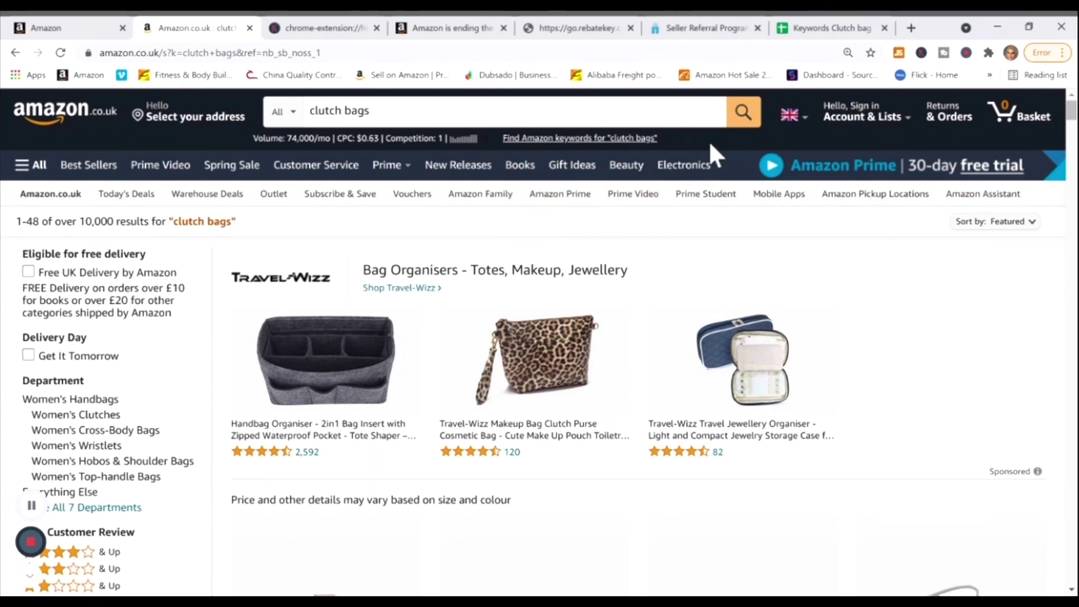
triple_click(562, 111)
type("le")
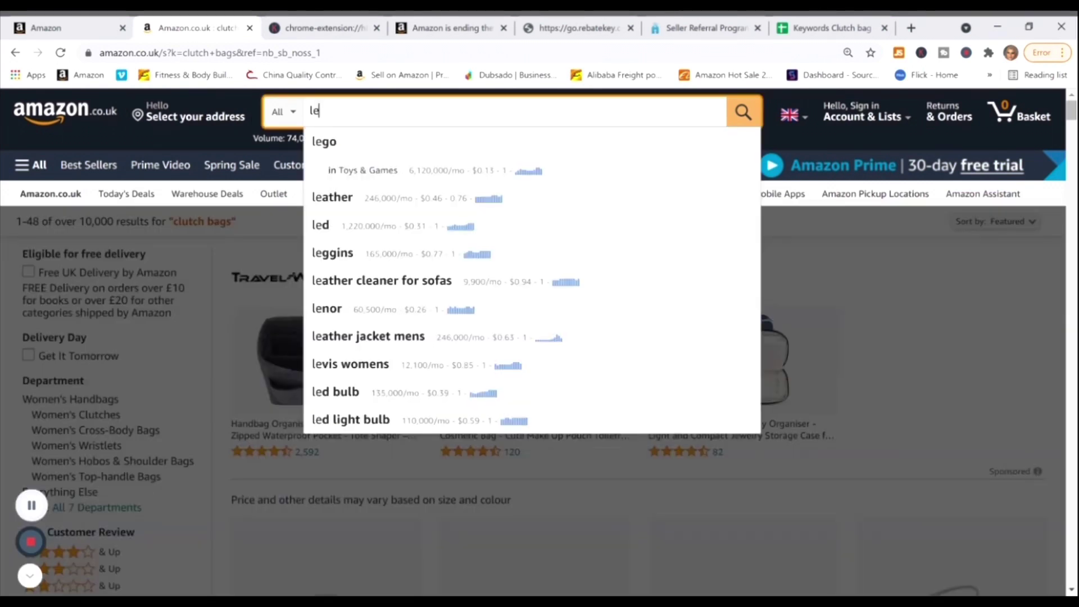
type("mon")
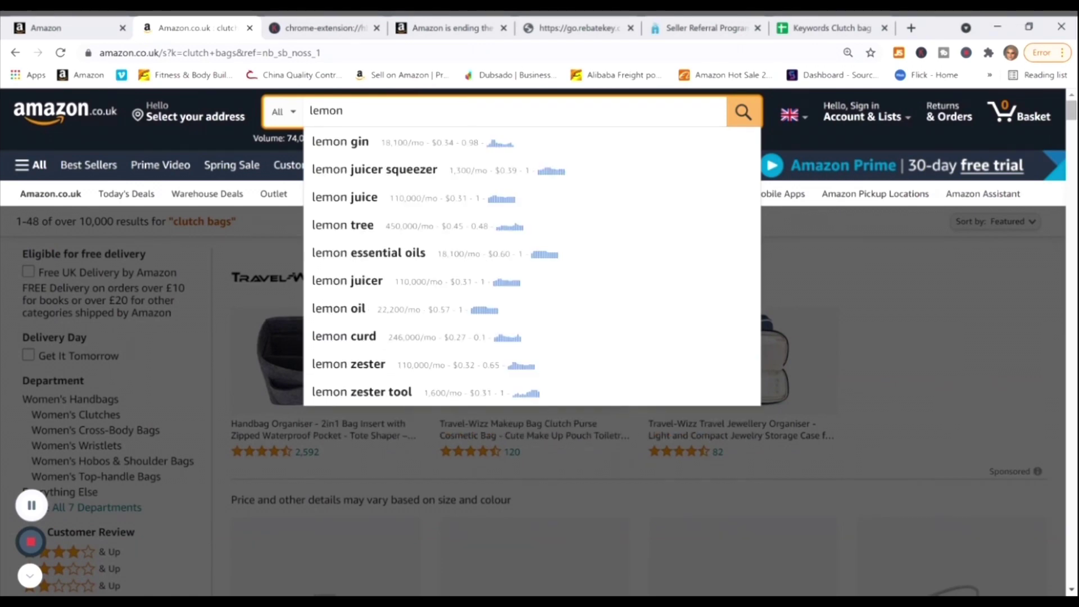
left_click(411, 179)
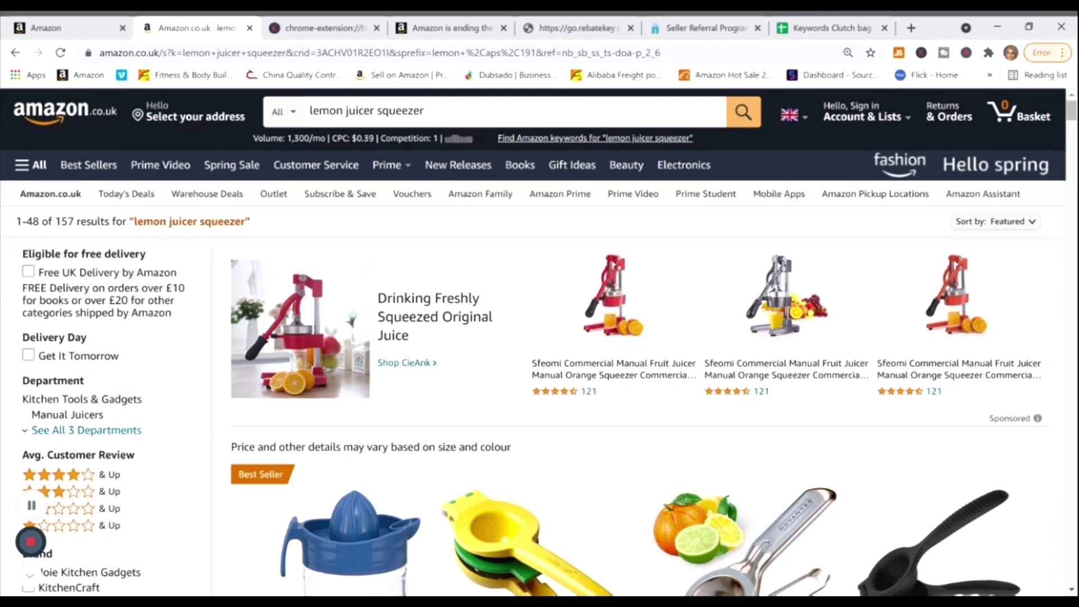
Open the related Amazon keyword list for "lemon juicer squeezer" and examine its keyword variations and search volumes.
left_click(531, 138)
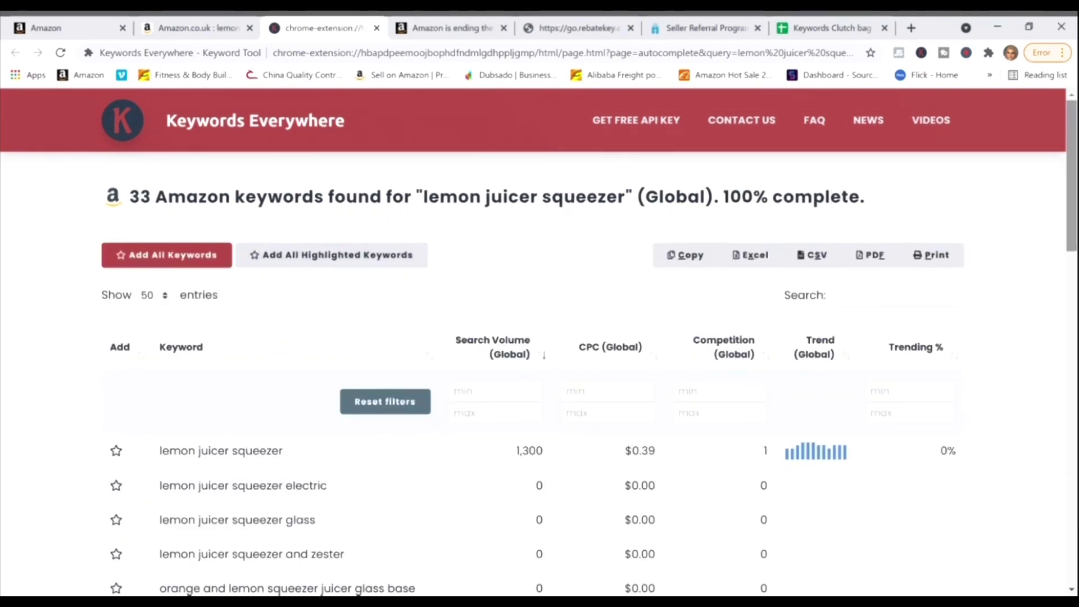
scroll(533, 343, "down", 1)
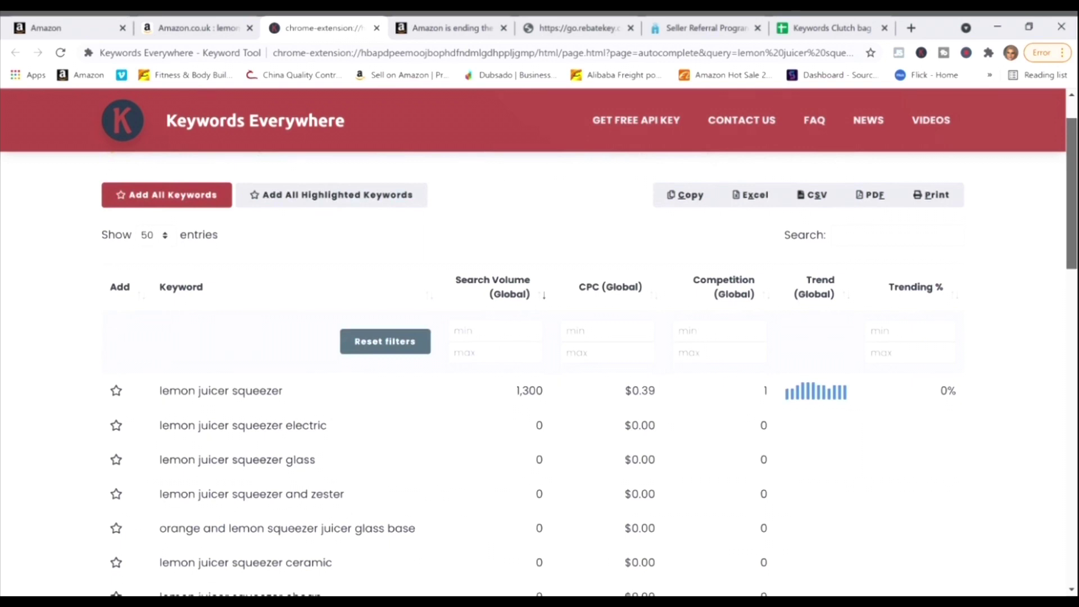
scroll(532, 343, "up", 1)
scroll(533, 343, "down", 1)
scroll(533, 343, "up", 1)
scroll(532, 343, "down", 1)
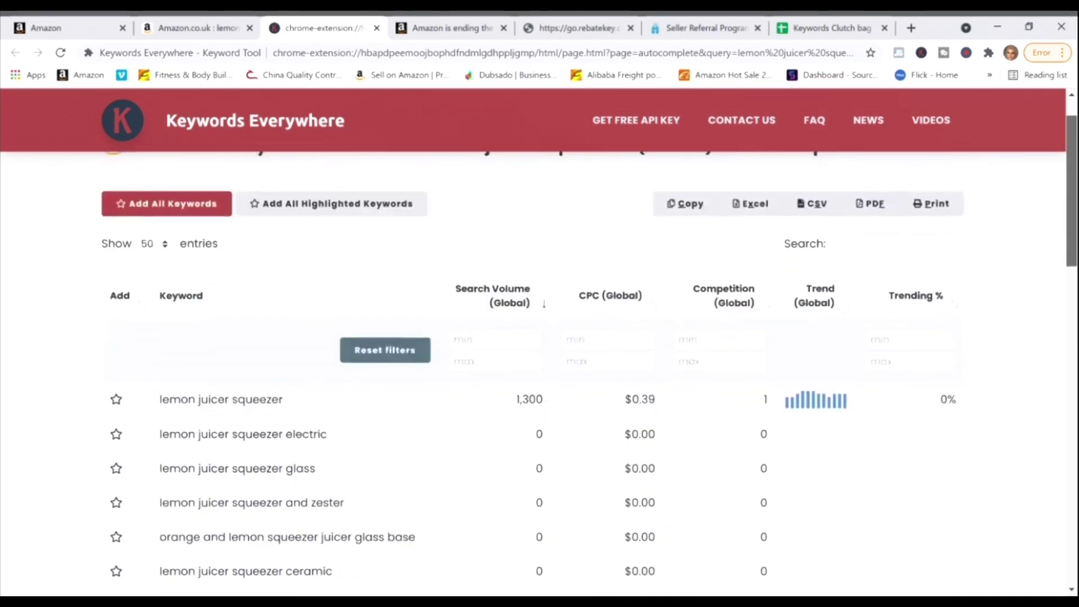
scroll(533, 342, "down", 5)
scroll(533, 343, "down", 1)
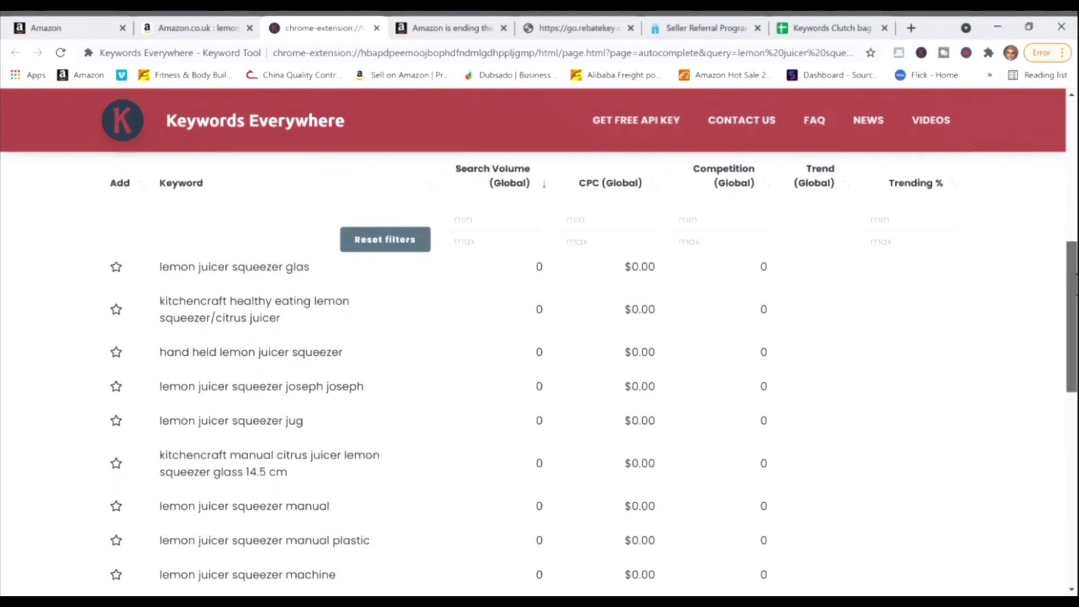
scroll(532, 343, "up", 1)
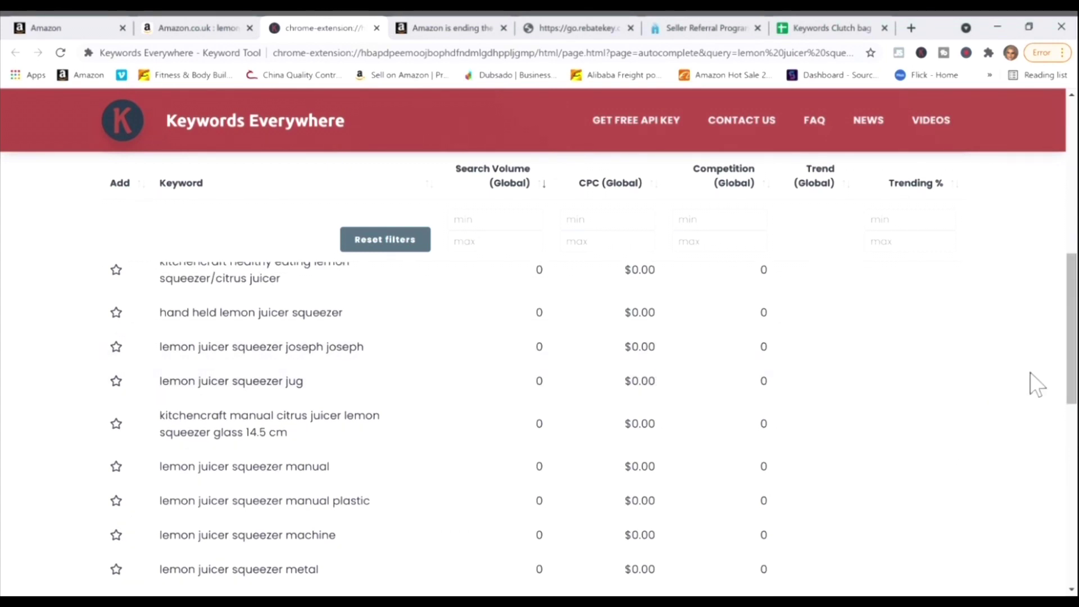
left_click_drag(1072, 374, 1071, 404)
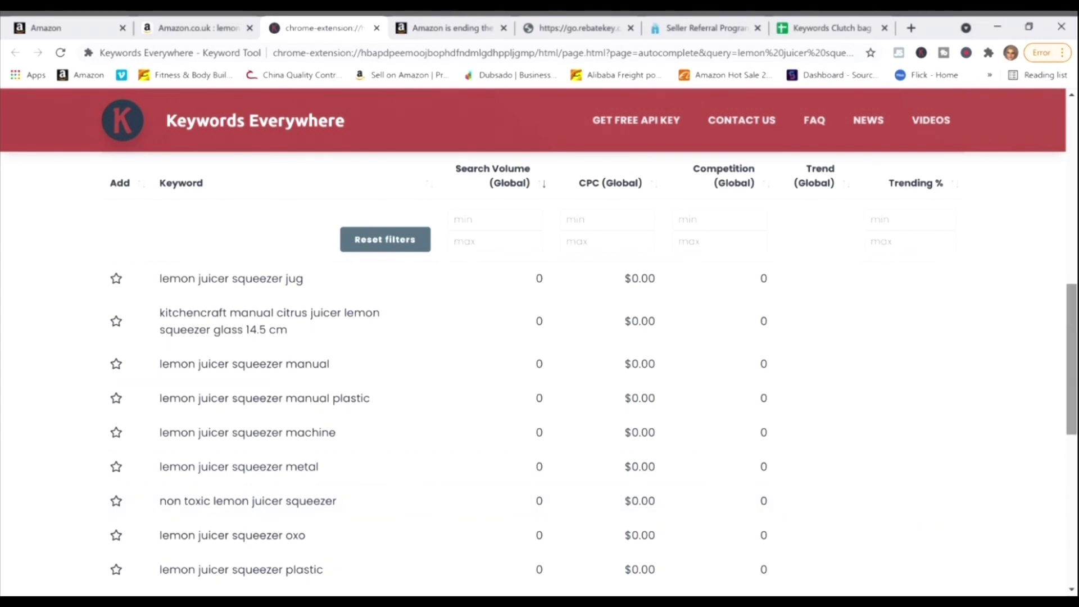
scroll(593, 428, "down", 4)
scroll(1075, 396, "down", 2)
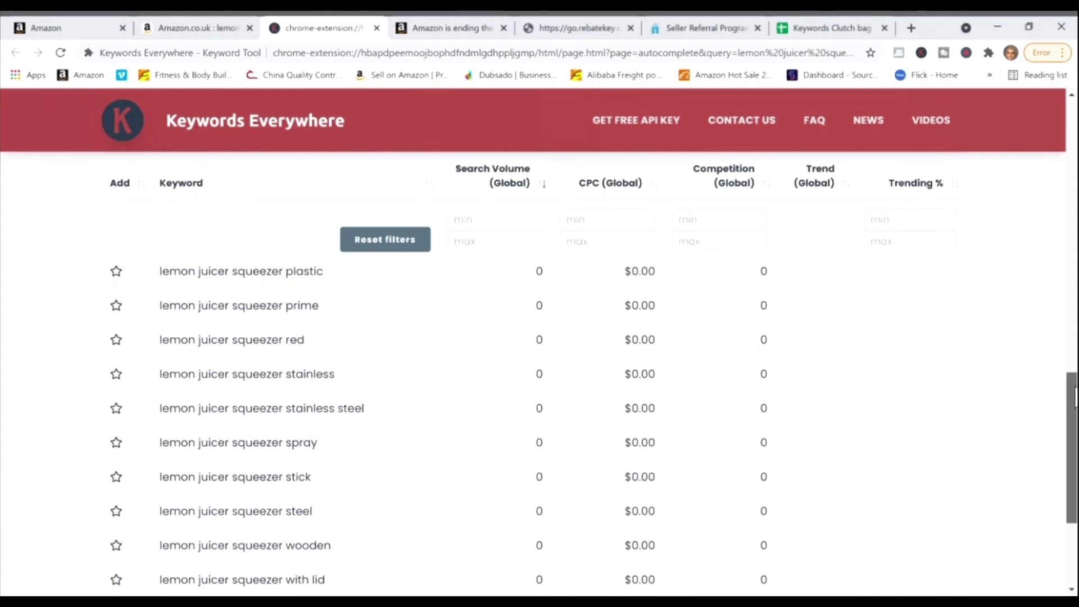
scroll(1074, 396, "down", 2)
scroll(1075, 396, "up", 6)
scroll(589, 348, "up", 3)
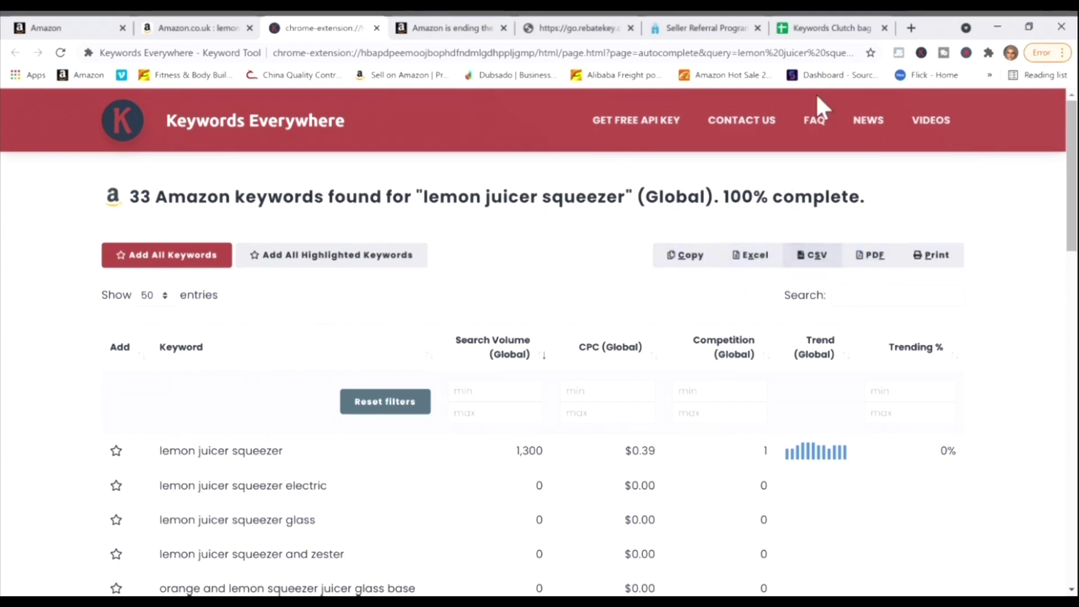
View the Keywords Clutch bag spreadsheet, then return to Amazon and look over the lemon juicer squeezer product listings.
left_click(840, 27)
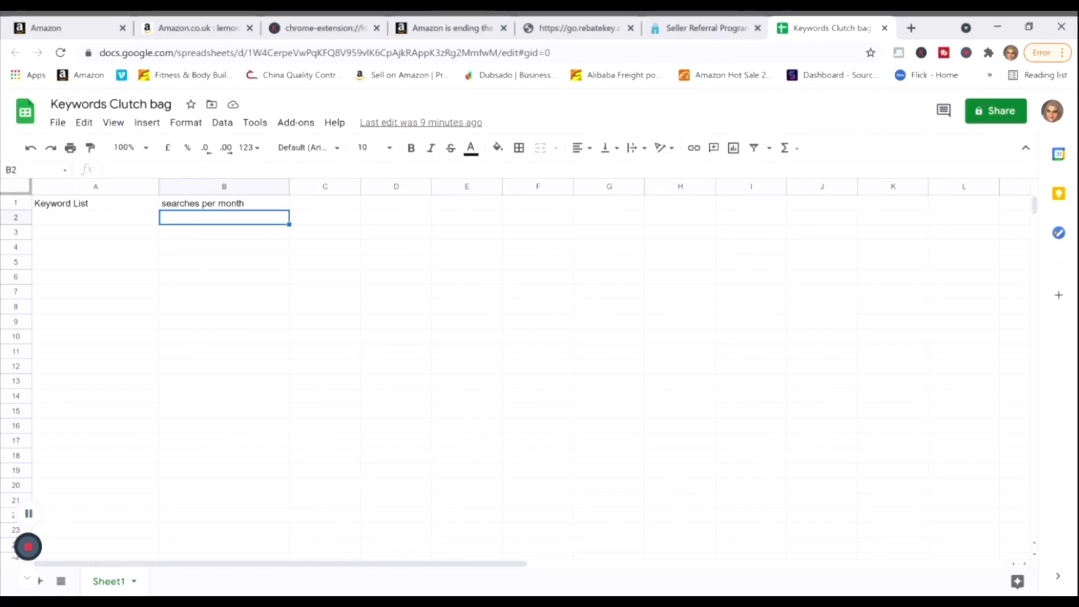
key("ctrl+2")
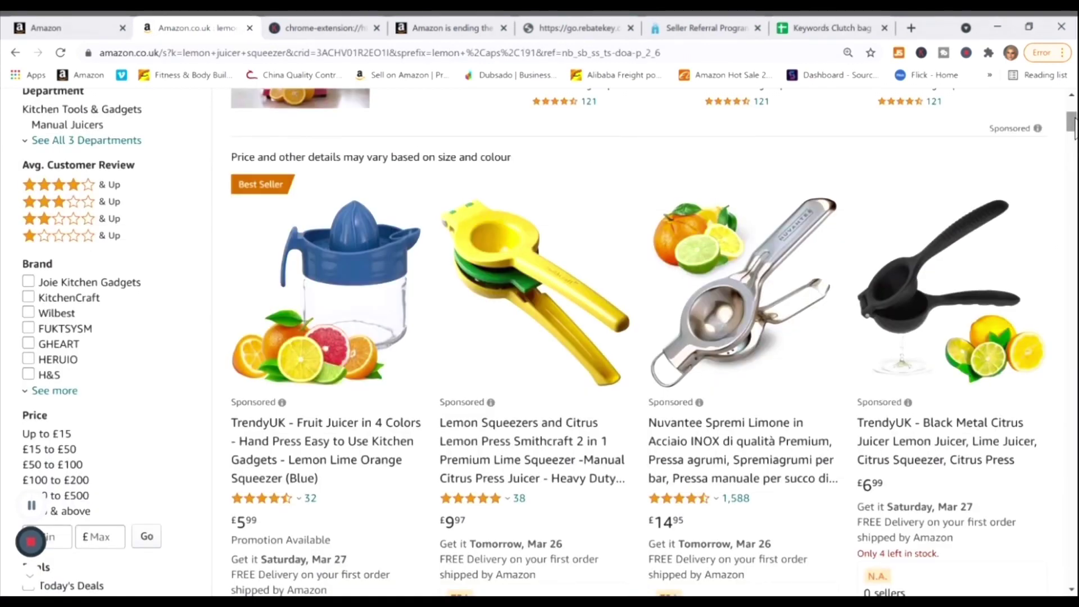
scroll(1073, 126, "down", 4)
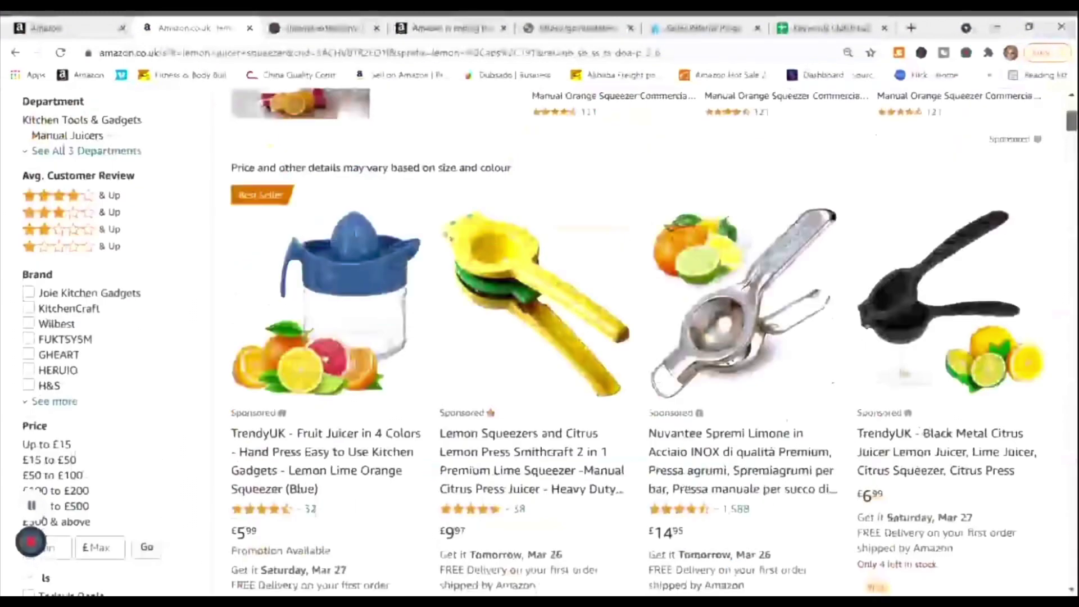
scroll(635, 337, "up", 1)
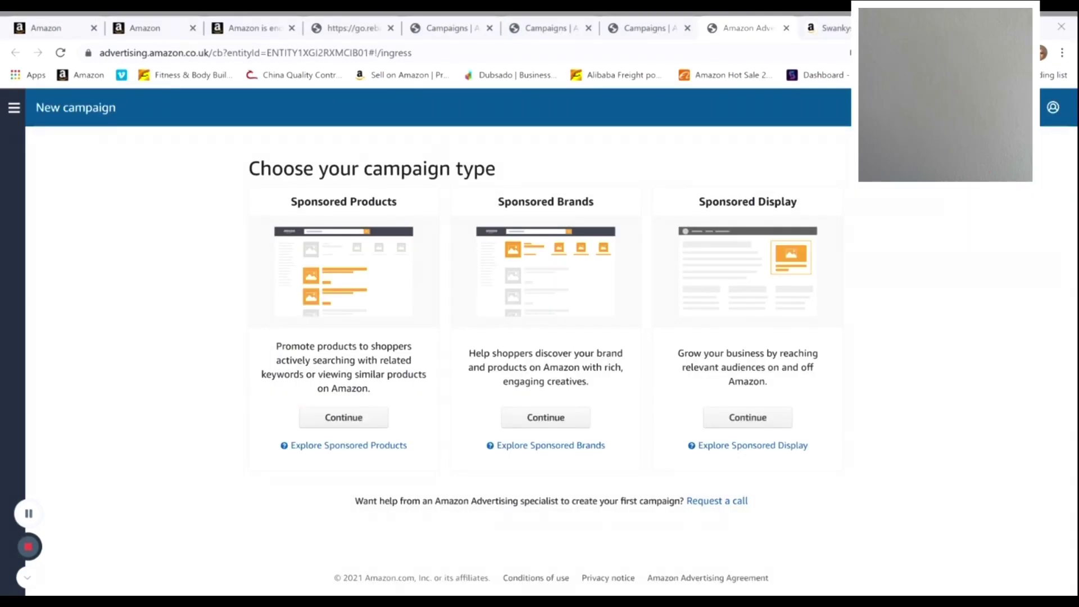
Show the Amazon Advertising campaigns overview and examine the lifetime spend, sales, ACOS and orders.
left_click(459, 20)
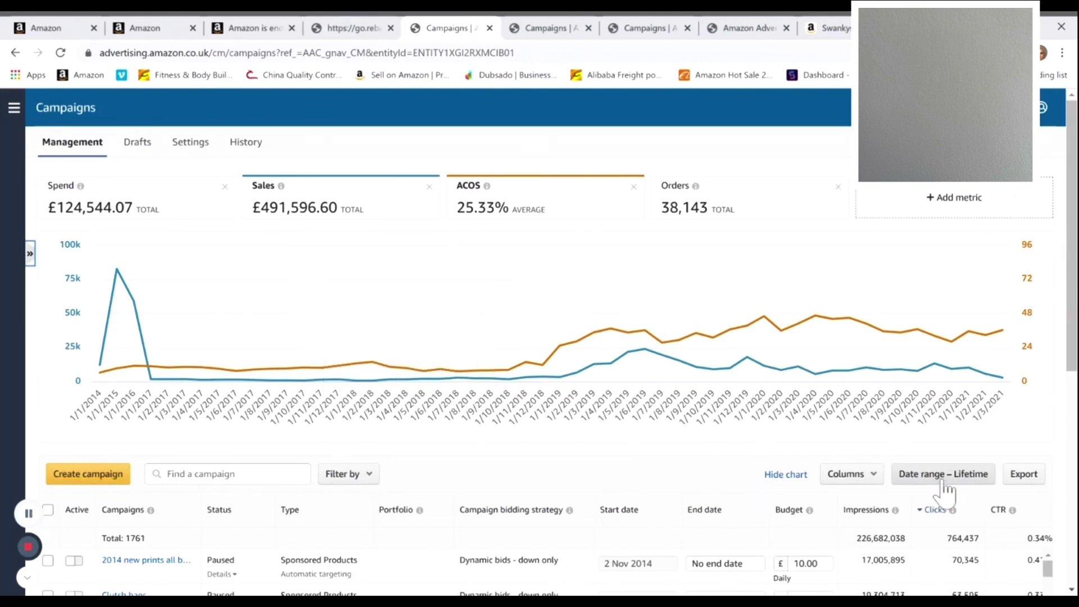
mouse_move(107, 358)
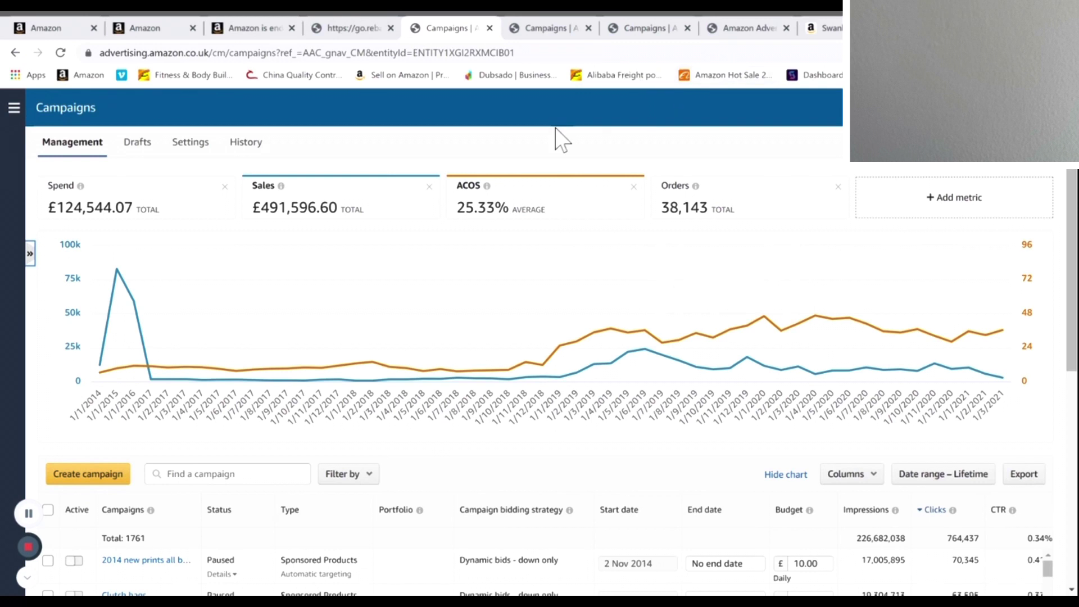
View the Fashion - Backpack portfolio's performance and start creating a new campaign from it.
left_click(541, 33)
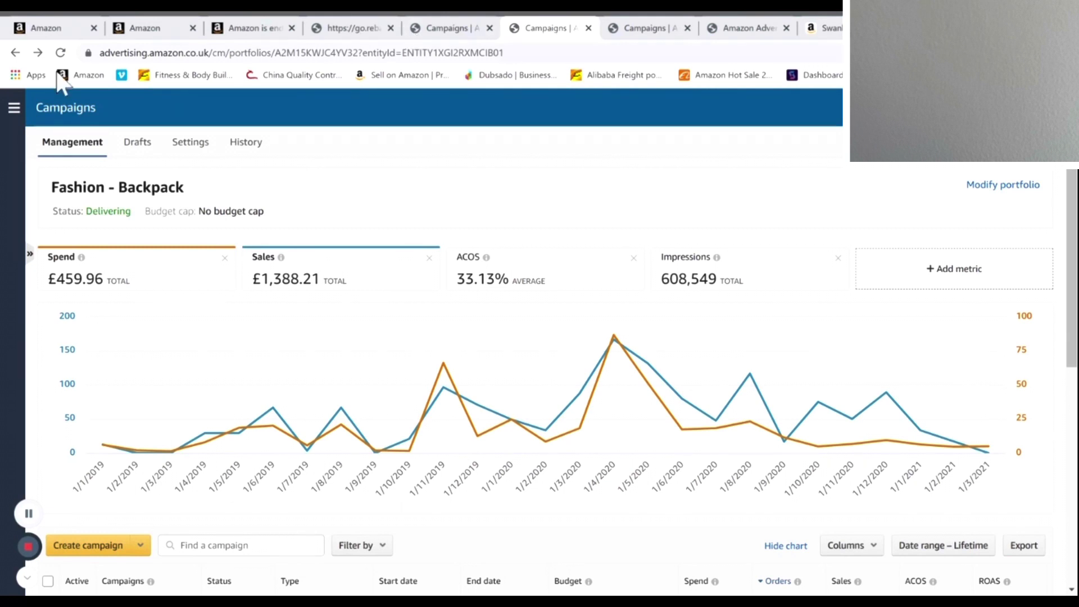
left_click_drag(100, 53, 251, 52)
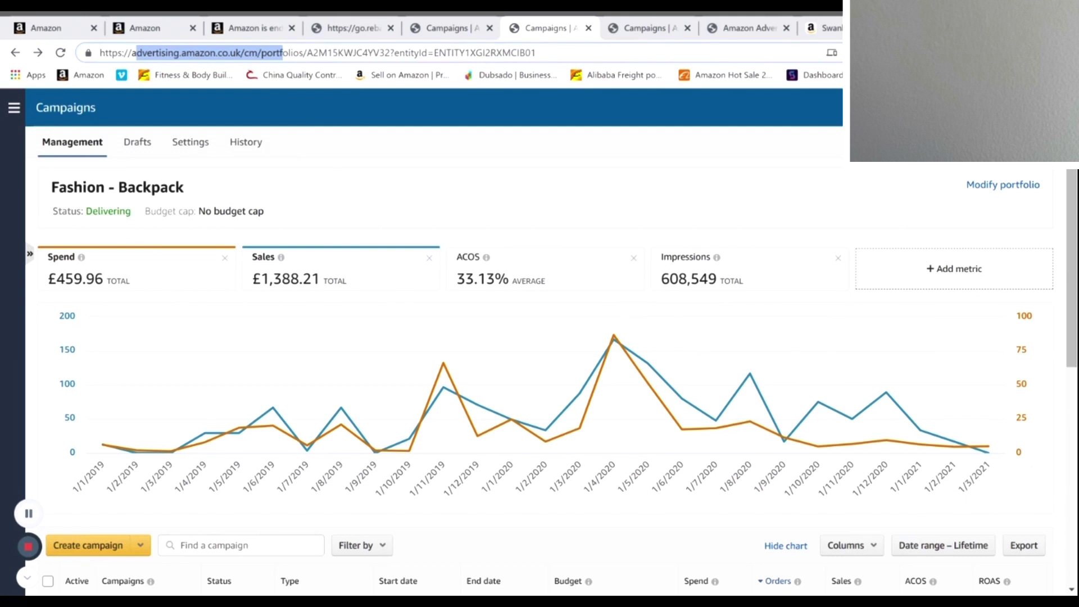
mouse_move(466, 343)
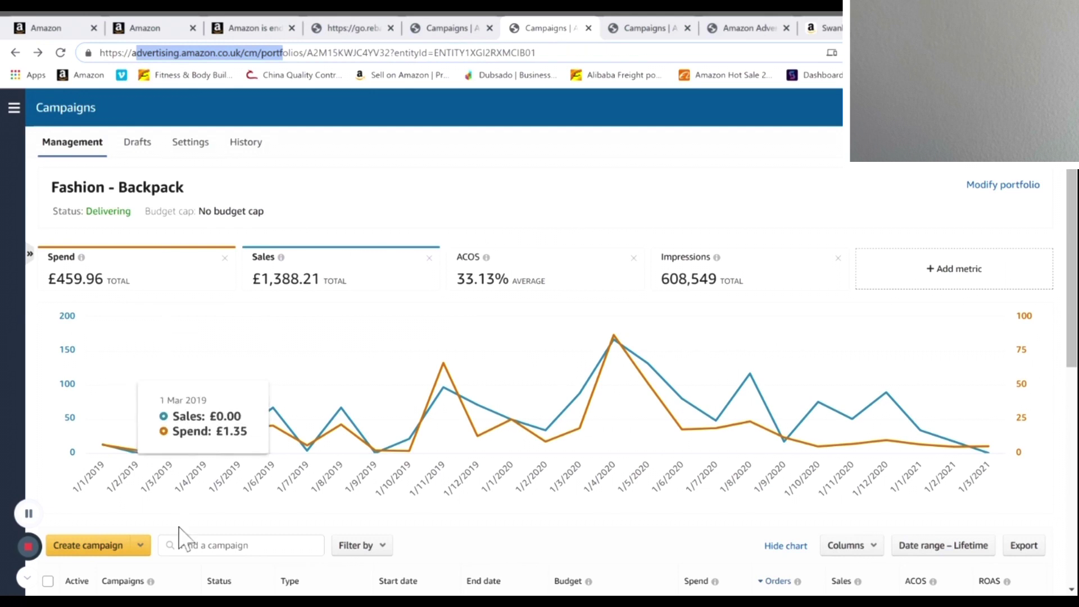
left_click(90, 545)
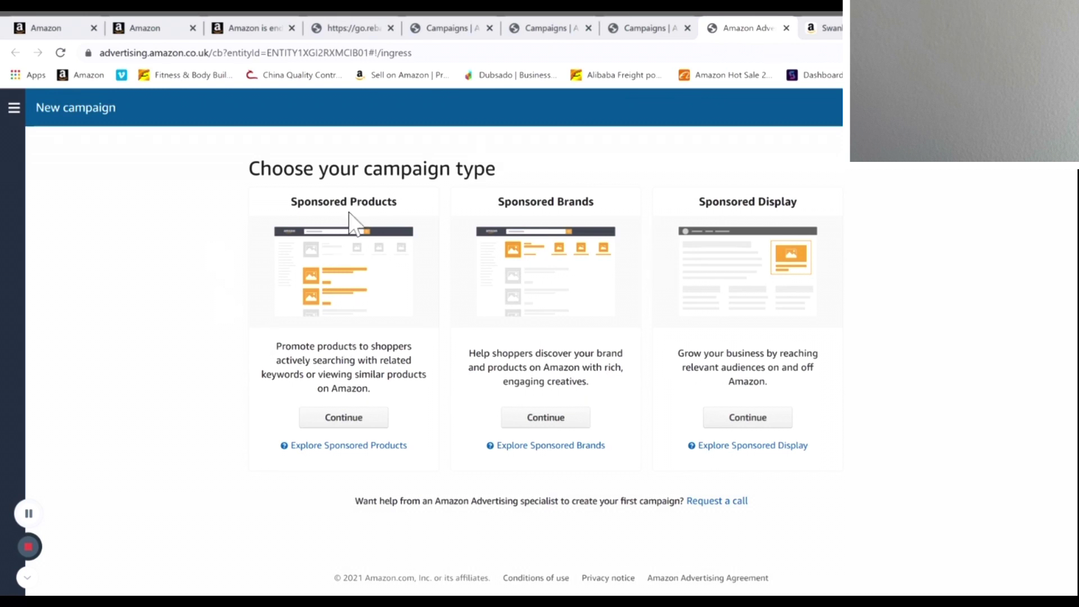
Choose Sponsored Products as the campaign type and look over the new campaign form.
left_click_drag(403, 209, 291, 206)
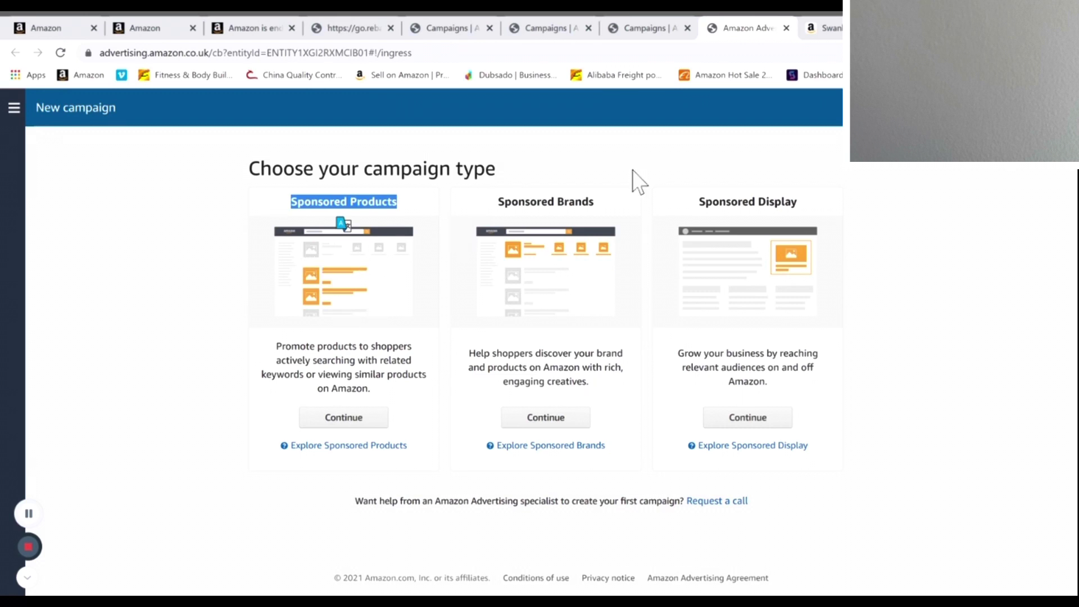
left_click_drag(496, 203, 621, 213)
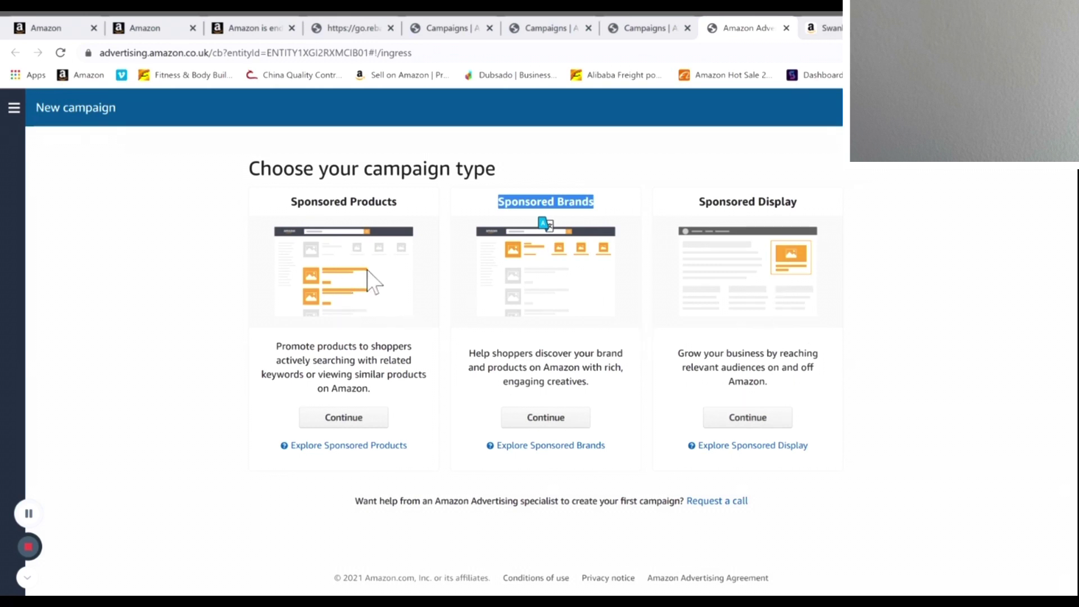
left_click(335, 418)
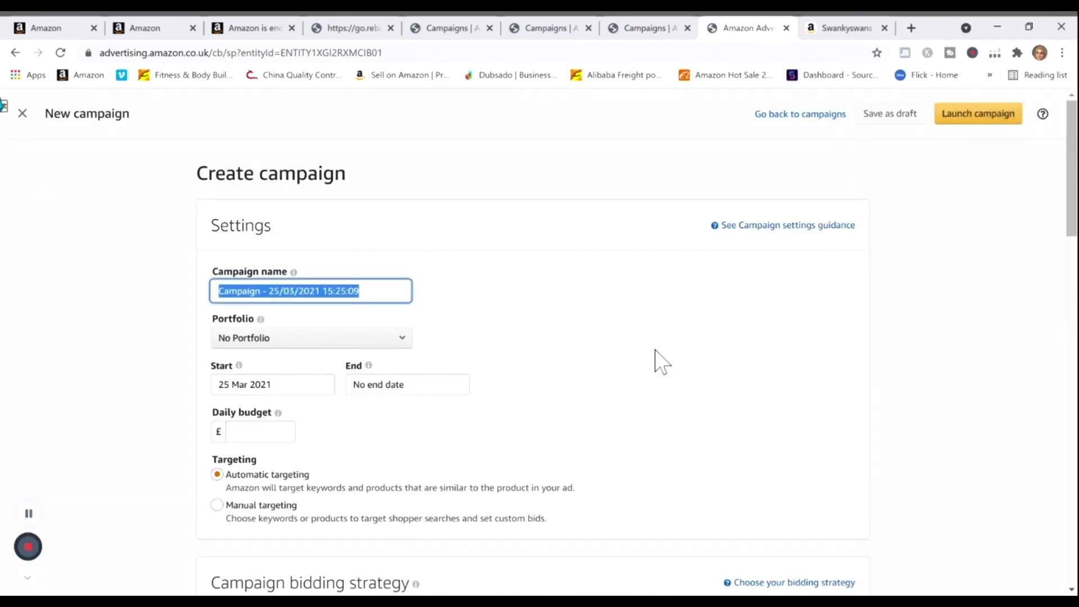
scroll(661, 362, "down", 10)
scroll(662, 362, "down", 1)
scroll(661, 362, "up", 6)
scroll(662, 362, "down", 5)
scroll(348, 197, "up", 10)
Change the start of the campaign name to "B087Z67CFB | RED Mario |", keeping the date and time at the end.
left_click(263, 290)
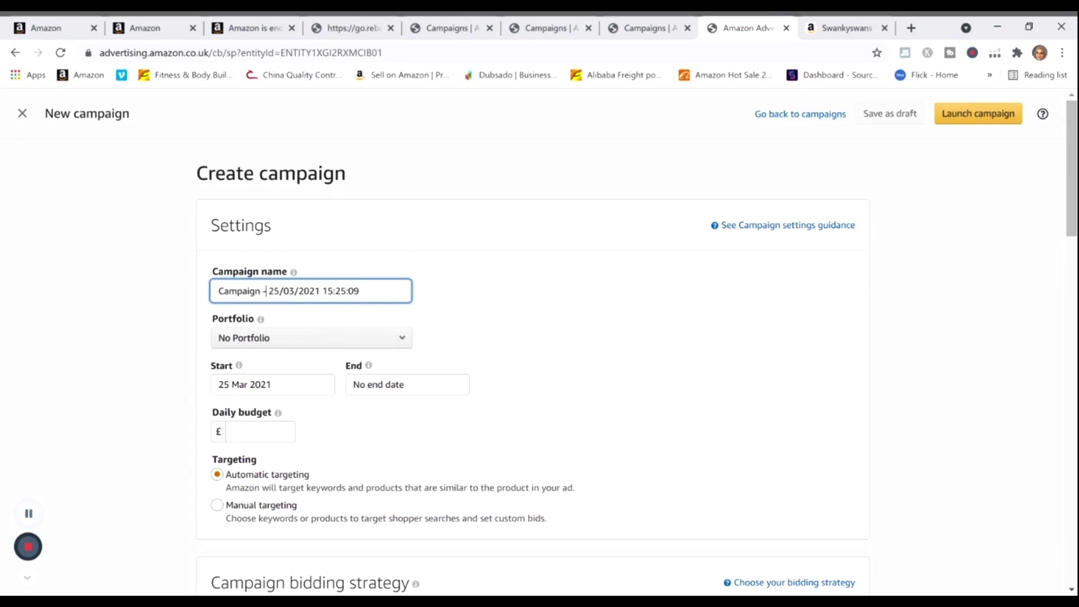
key("BackSpace")
key("BackSpace")
key("BackSpace")
key("BackSpace")
key("BackSpace")
key("BackSpace")
key("BackSpace")
key("BackSpace")
key("BackSpace")
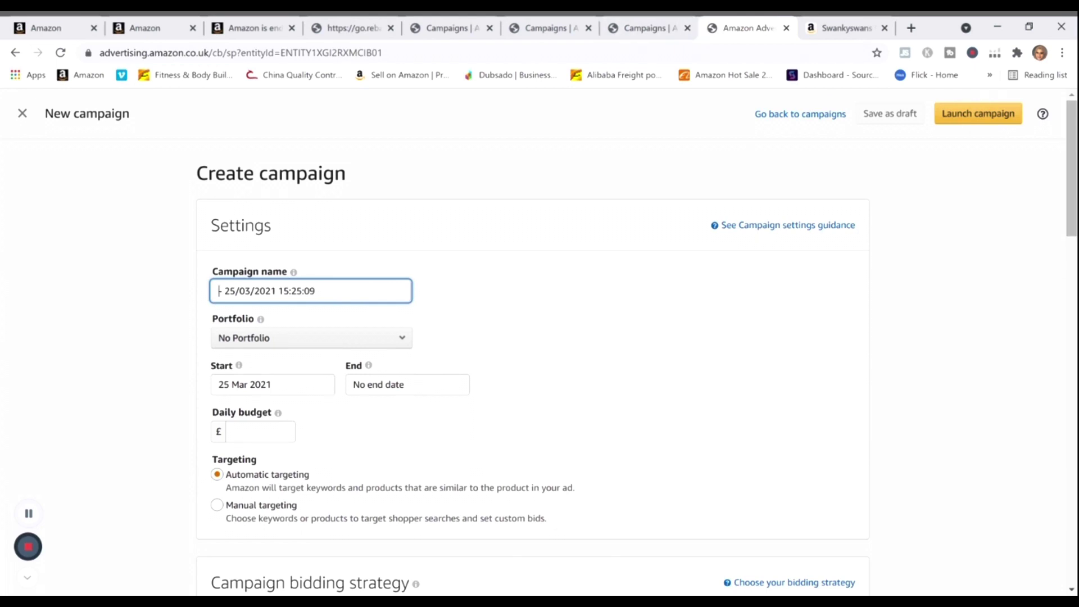
type("B087Z67CFB")
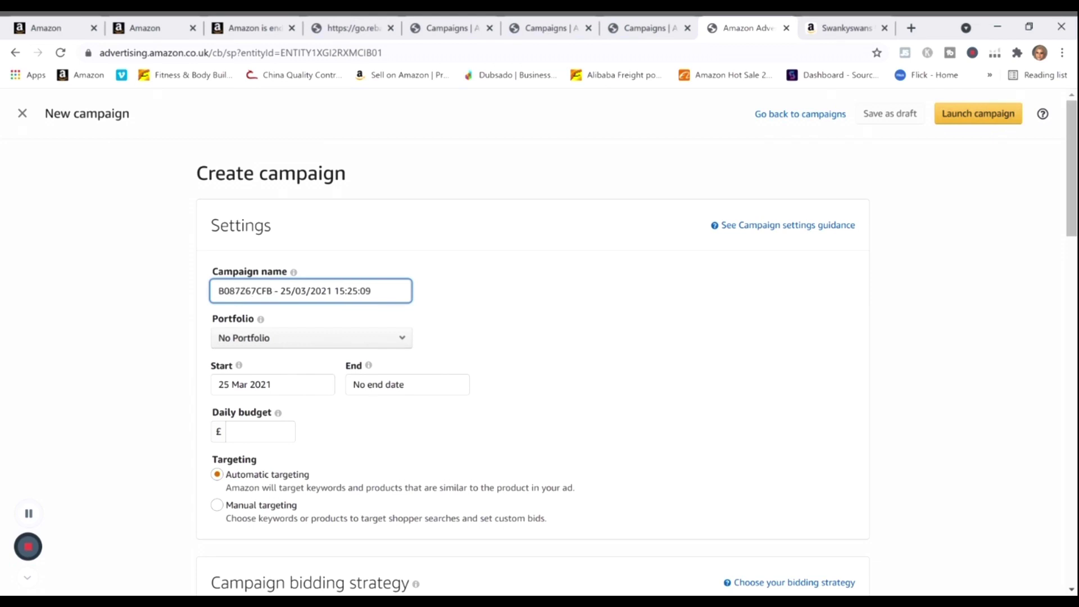
key("Delete")
type("| RED Mario")
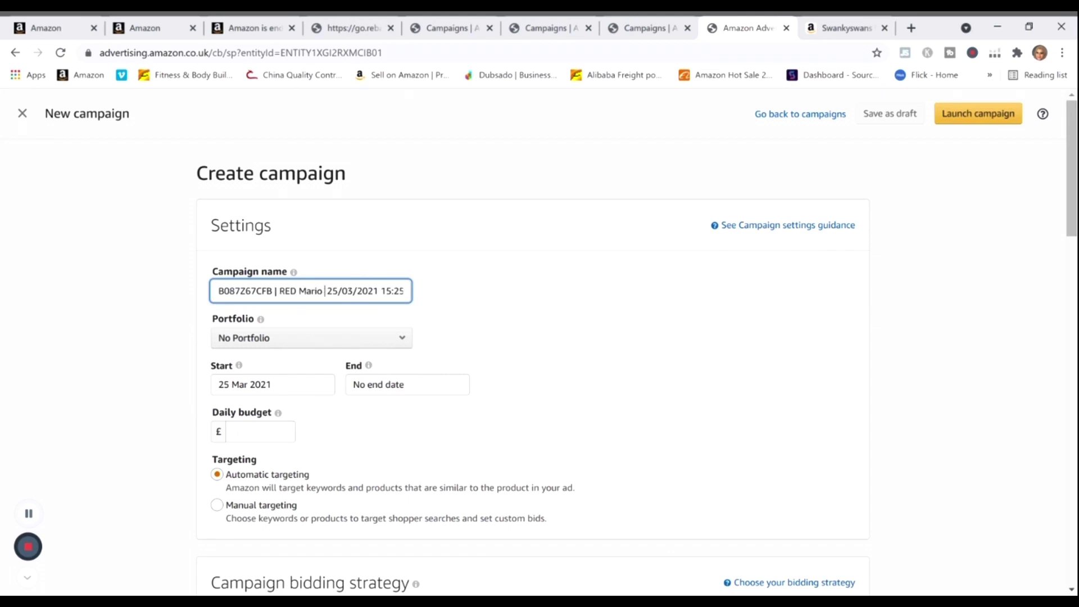
type(" |")
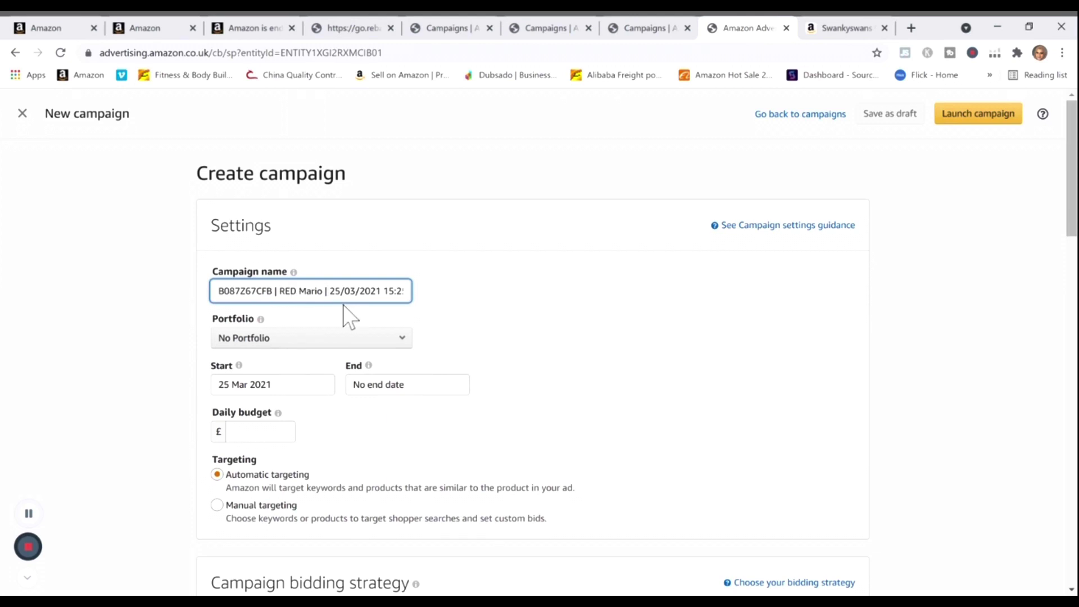
Check the date and time at the end of the campaign name.
key("shift+Right")
key("shift+Right")
key("shift+Right")
key("shift+Right")
key("shift+Right")
key("shift+Right")
key("shift+Right")
key("shift+Right")
key("shift+Right")
key("shift+Right")
key("shift+Right")
key("shift+Right")
key("shift+Right")
key("shift+Right")
key("shift+Right")
key("shift+Right")
key("shift+Right")
key("shift+Right")
key("shift+Right")
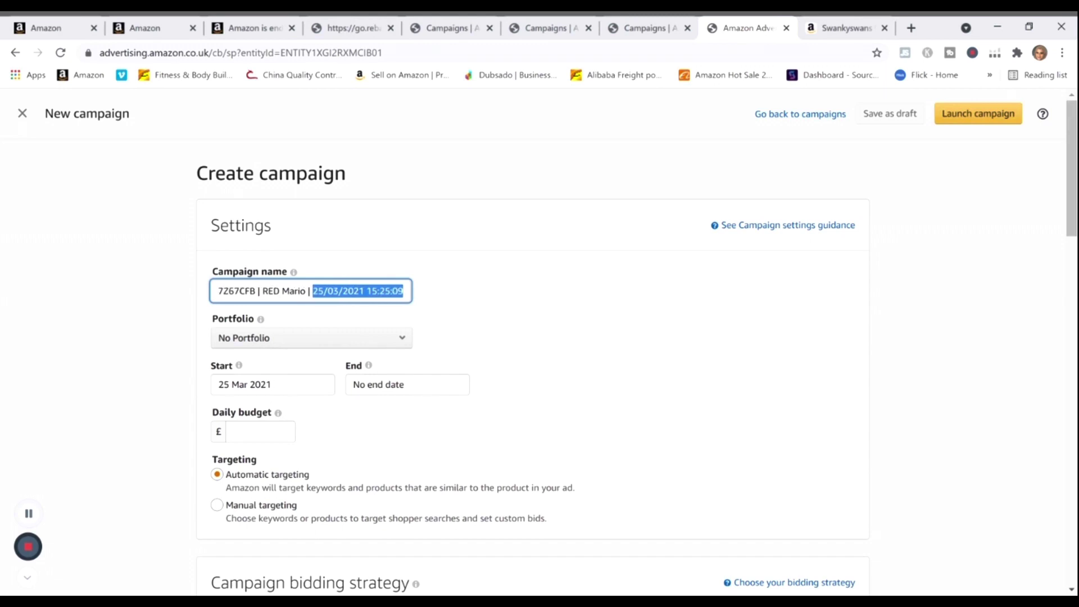
left_click(423, 307)
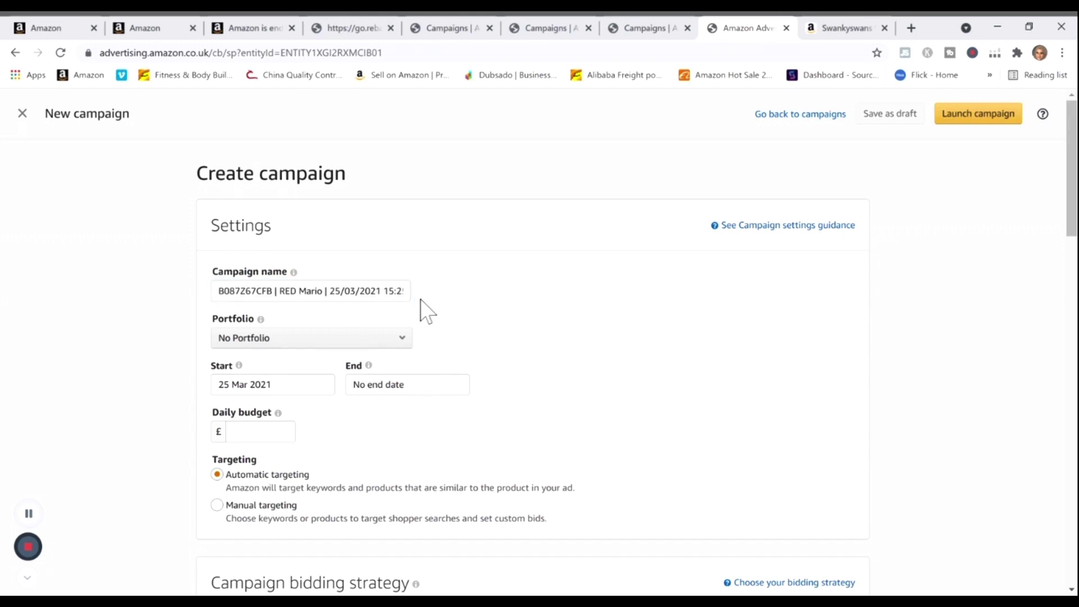
Set the campaign's daily budget to £50.
scroll(278, 351, "down", 2)
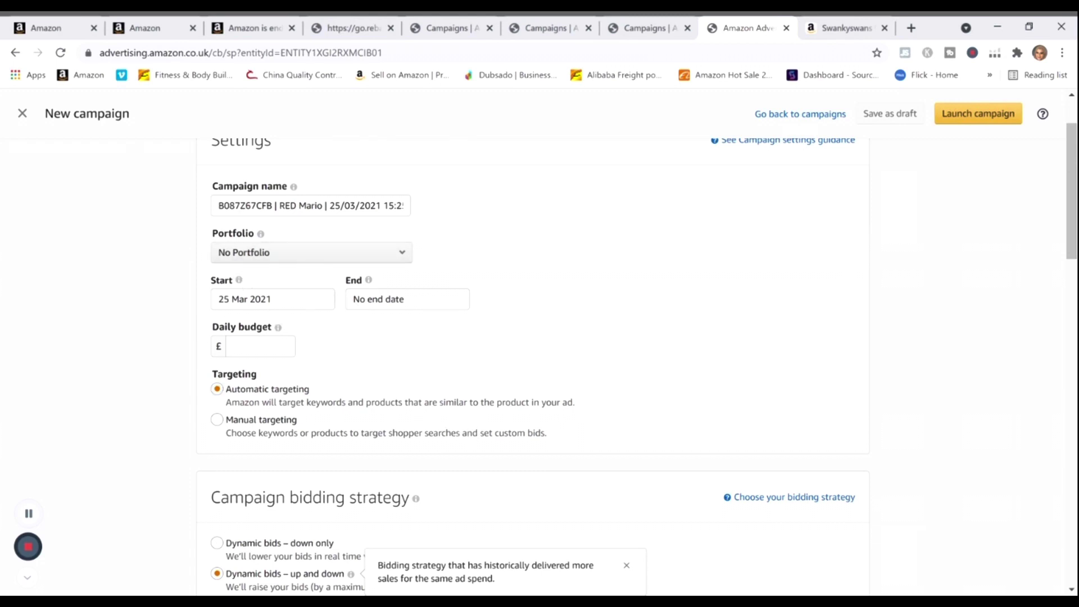
mouse_move(278, 327)
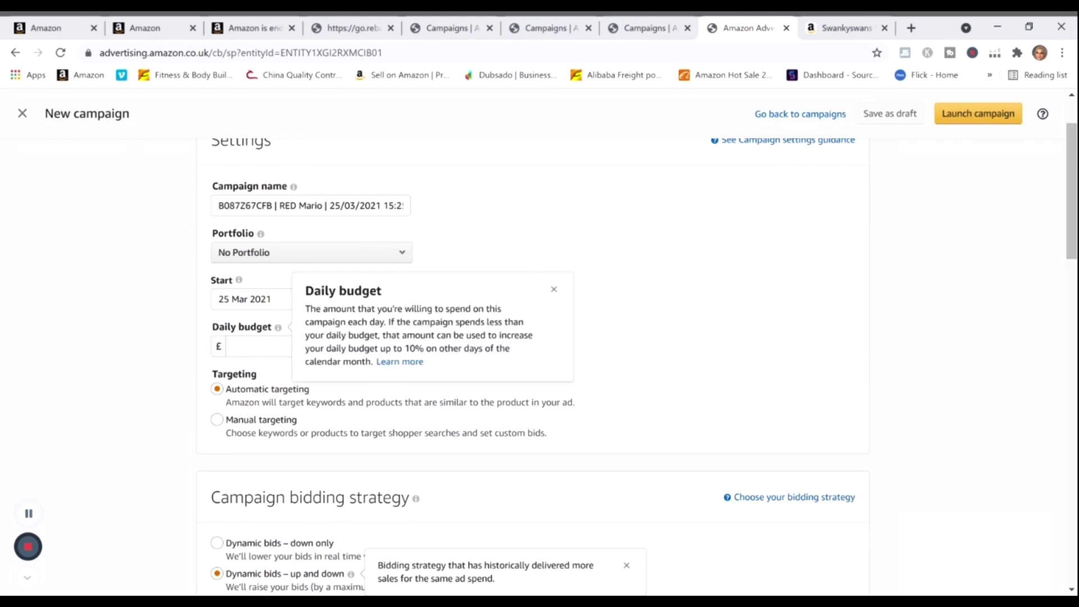
left_click(260, 346)
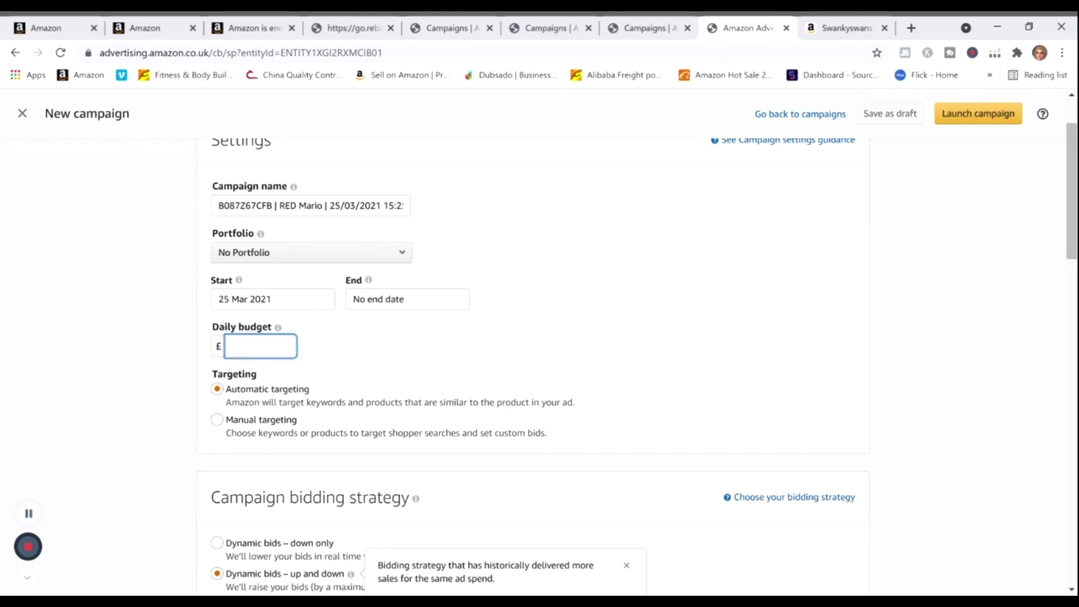
type("25")
key("BackSpace")
key("BackSpace")
type("50")
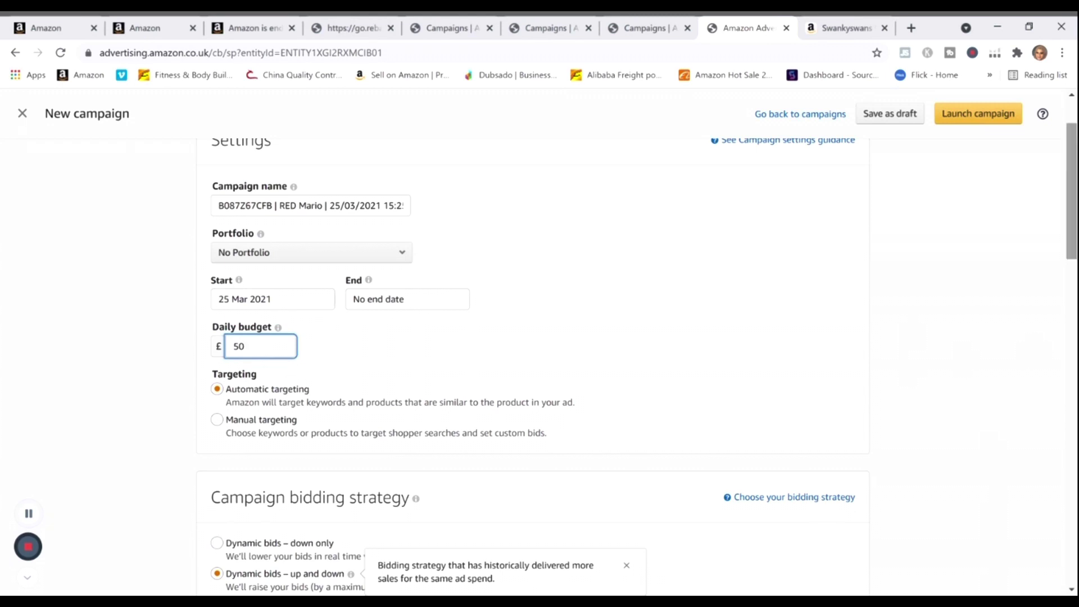
Set the campaign bidding strategy to "Dynamic bids – down only".
scroll(819, 561, "down", 1)
scroll(637, 359, "down", 1)
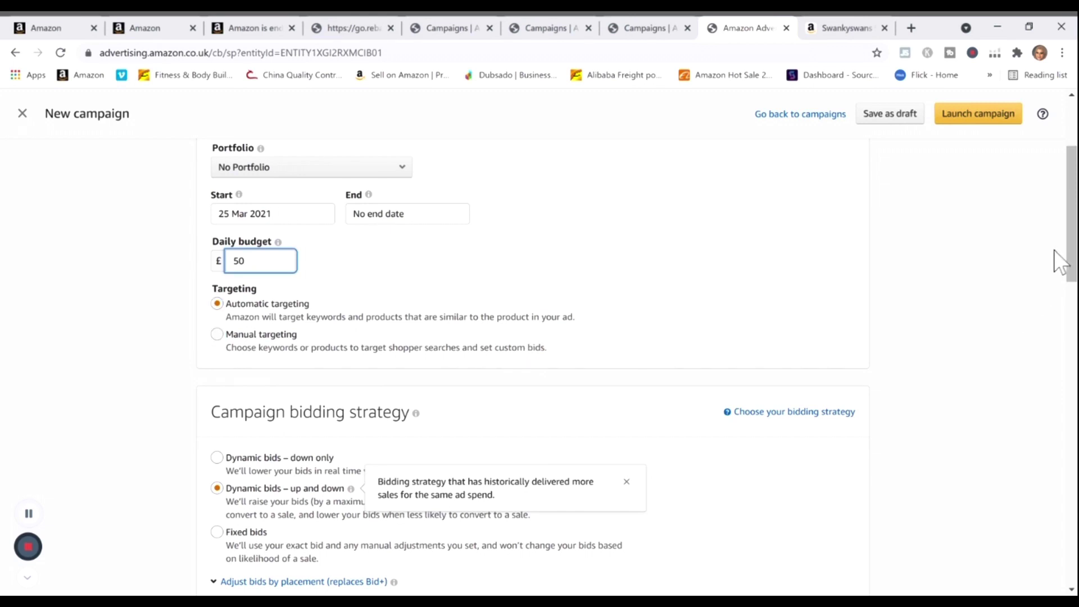
scroll(1071, 214, "down", 2)
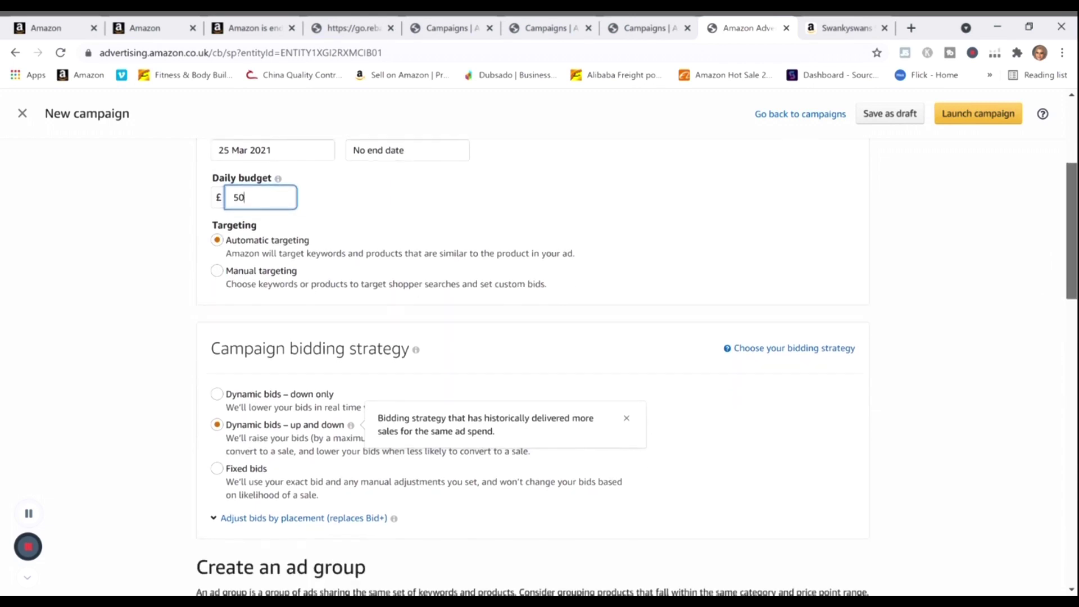
scroll(1068, 280, "down", 3)
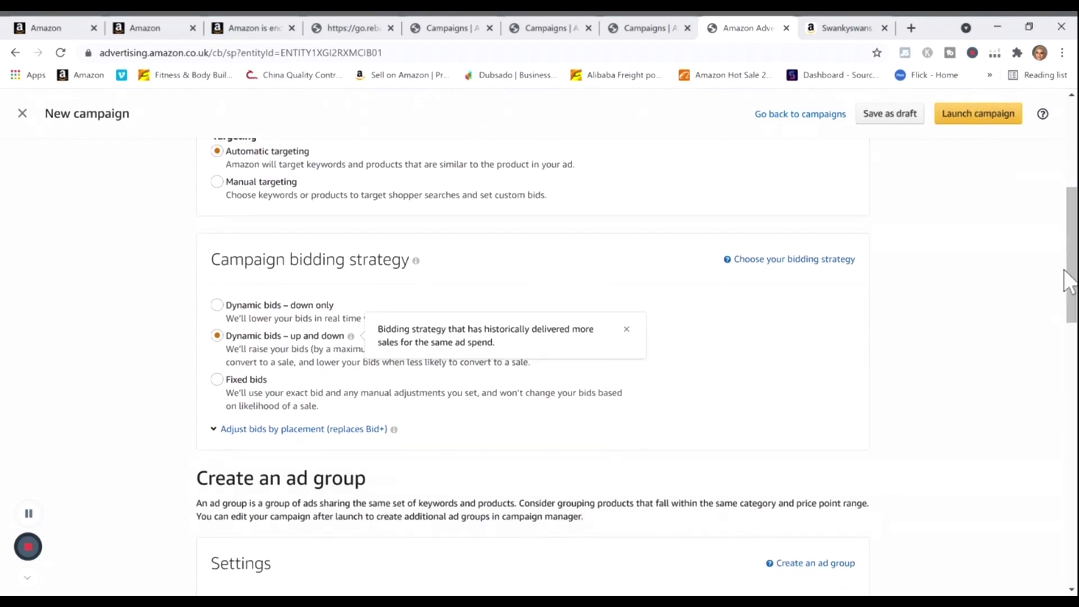
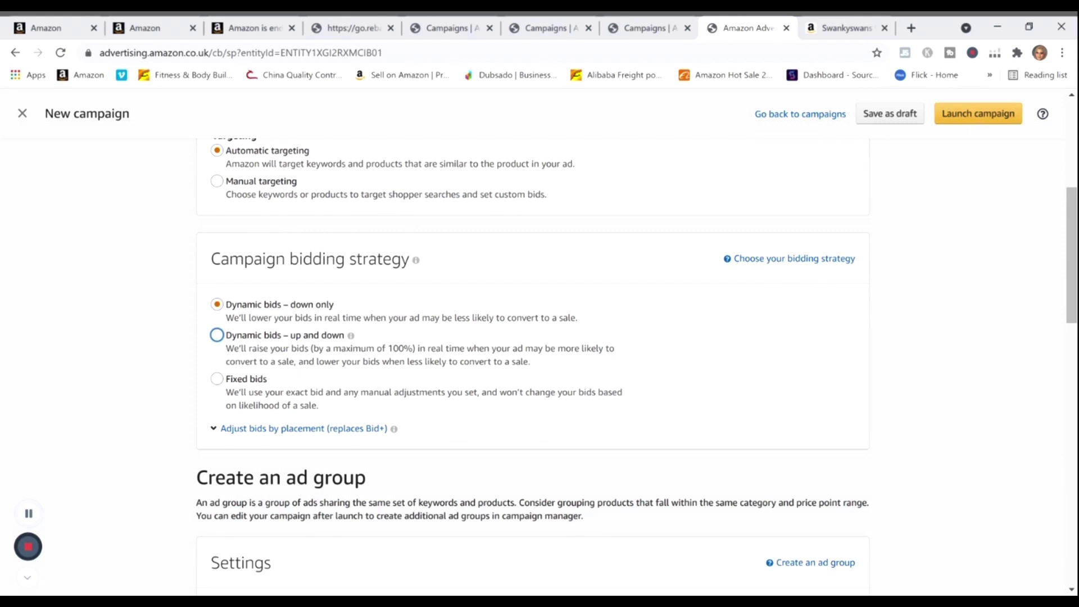
left_click(217, 335)
left_click(217, 305)
Rename the ad group as "Clutch Bags".
scroll(1036, 270, "down", 3)
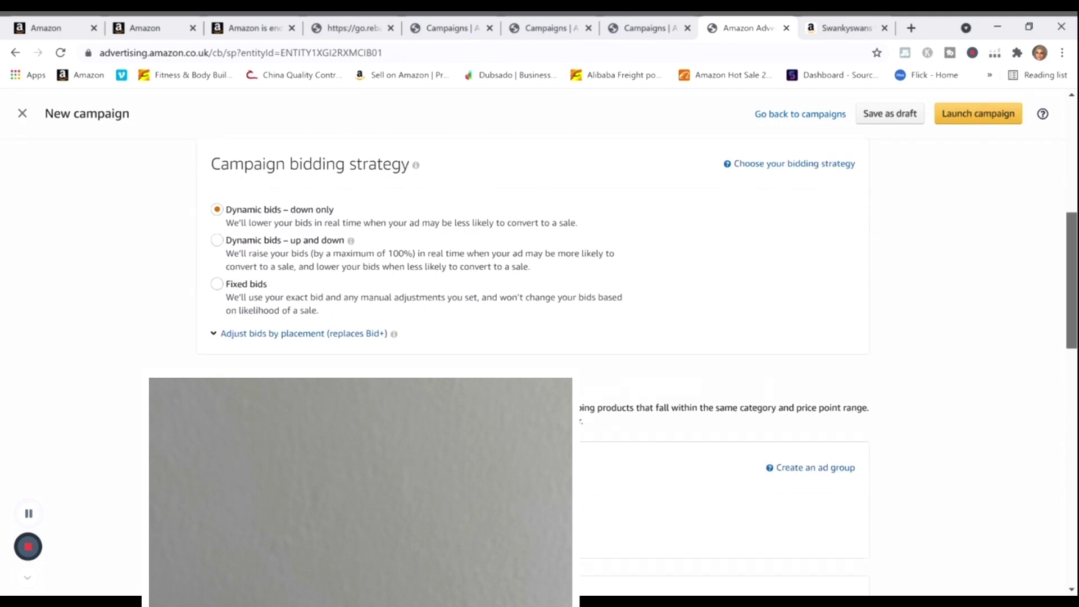
scroll(533, 253, "down", 2)
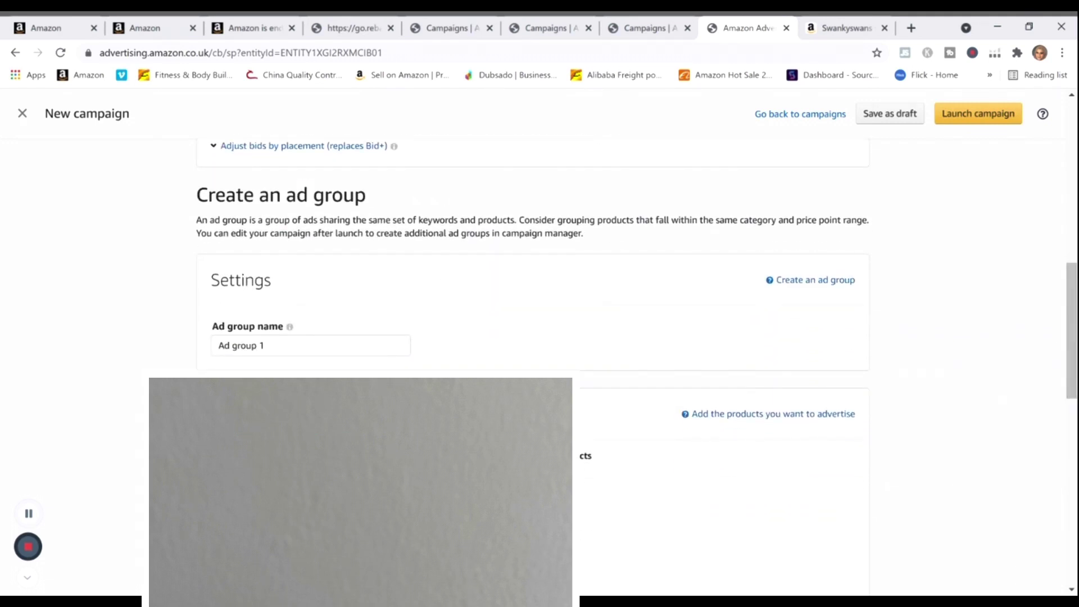
triple_click(310, 345)
key("BackSpace")
type("Clutch")
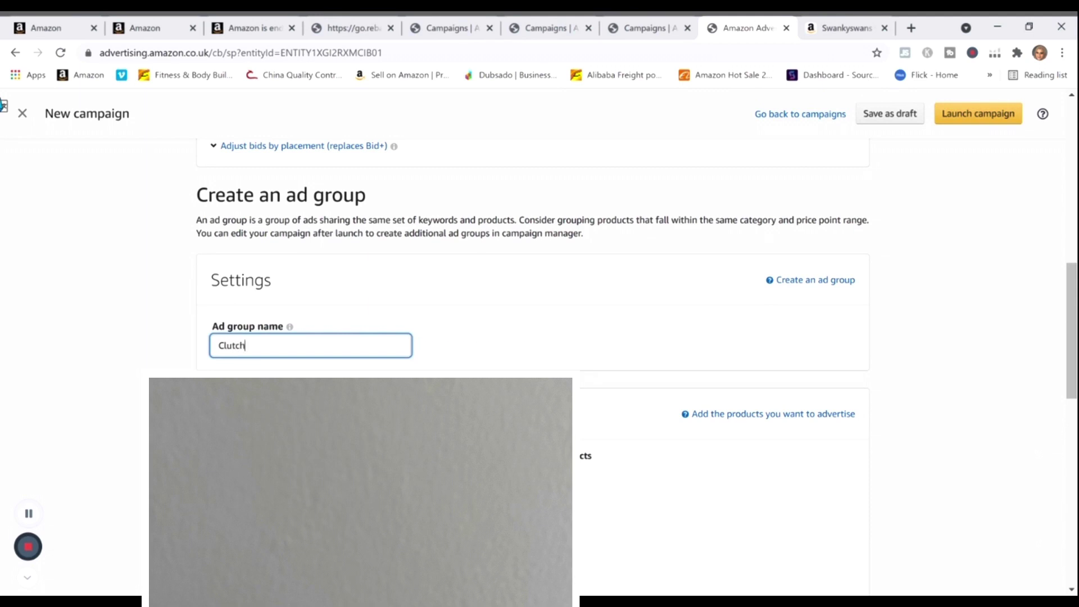
type(" Bags")
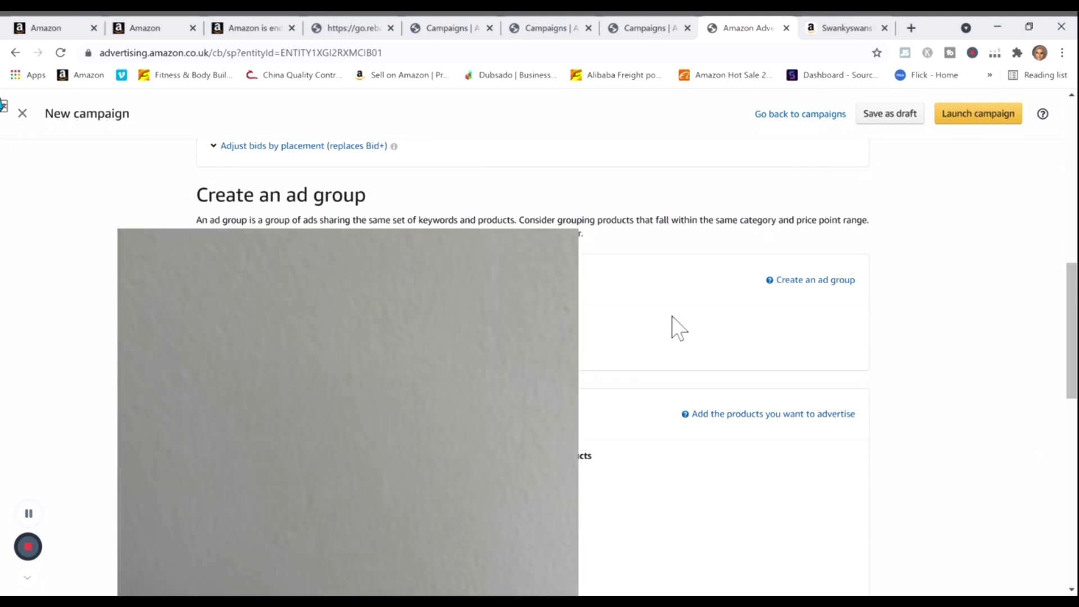
Look over the product selection and apply the suggested £0.58 as the default bid for automatic targeting.
scroll(676, 325, "down", 1)
scroll(685, 219, "down", 3)
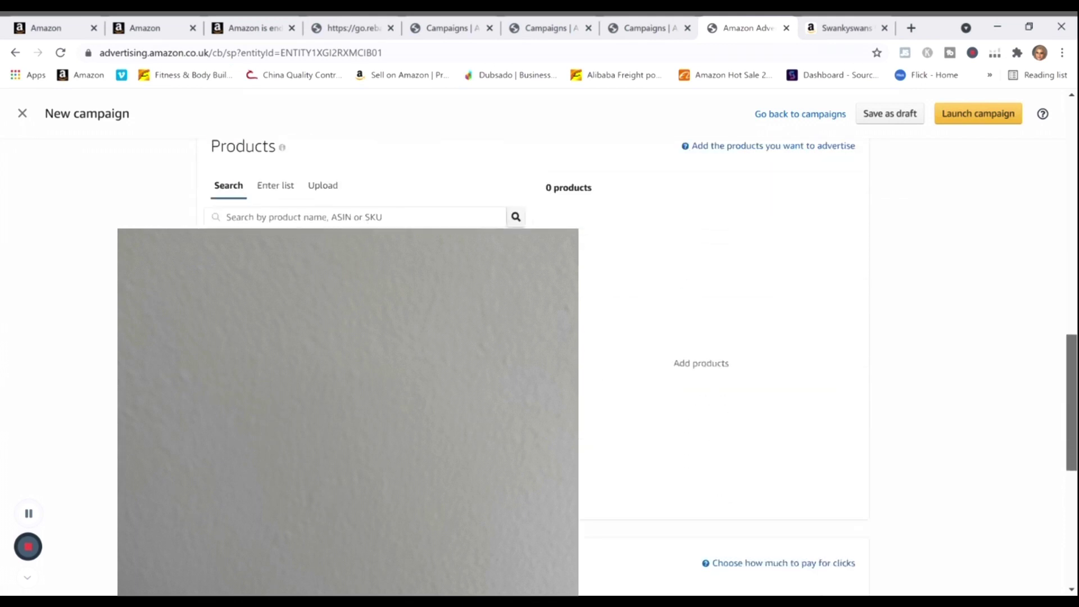
scroll(685, 209, "up", 1)
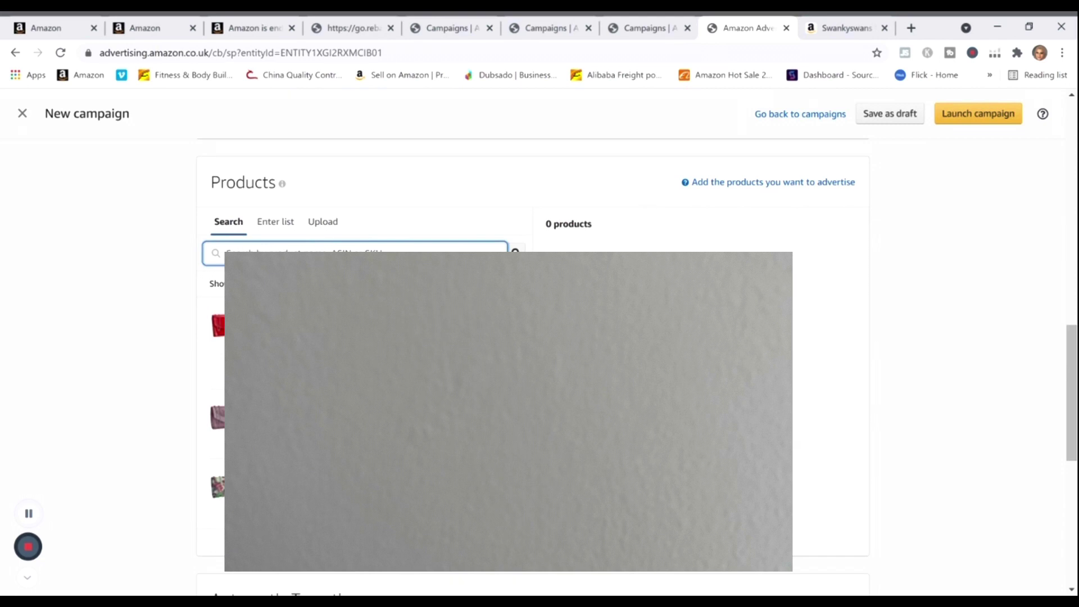
scroll(534, 337, "down", 8)
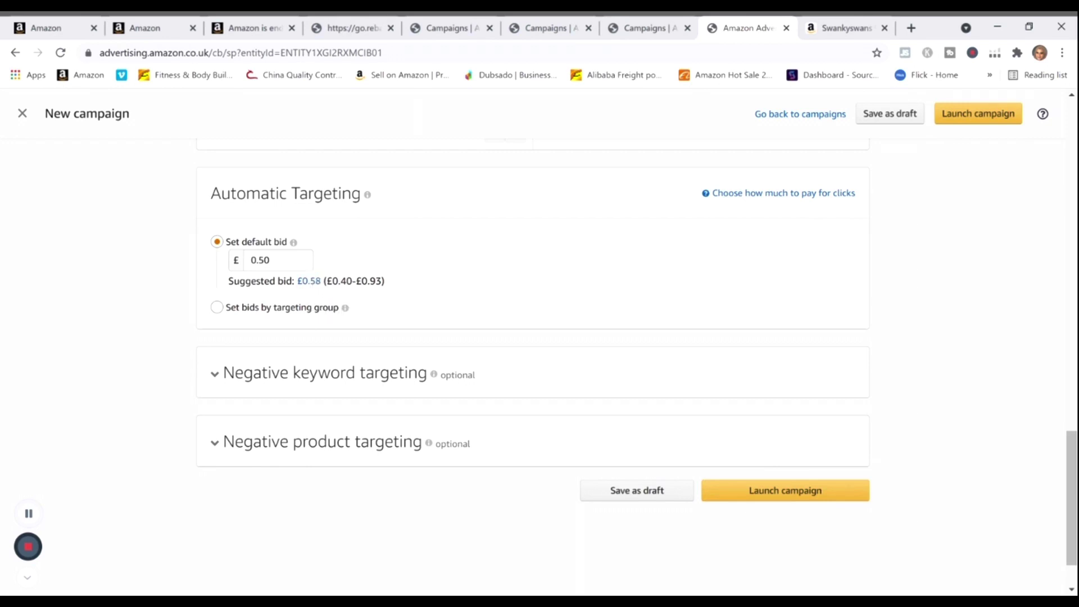
left_click(308, 282)
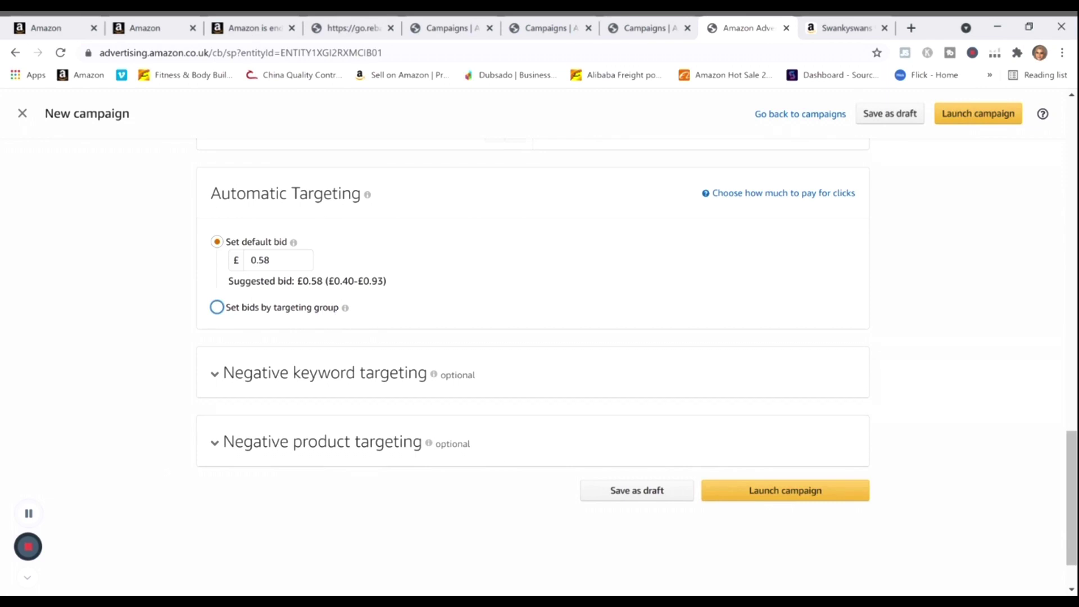
Enter "blue clutch bag", "velvet clutch bag" and "car clutch" on separate lines in the negative exact keyword list.
left_click(220, 384)
left_click_drag(1069, 380, 1069, 420)
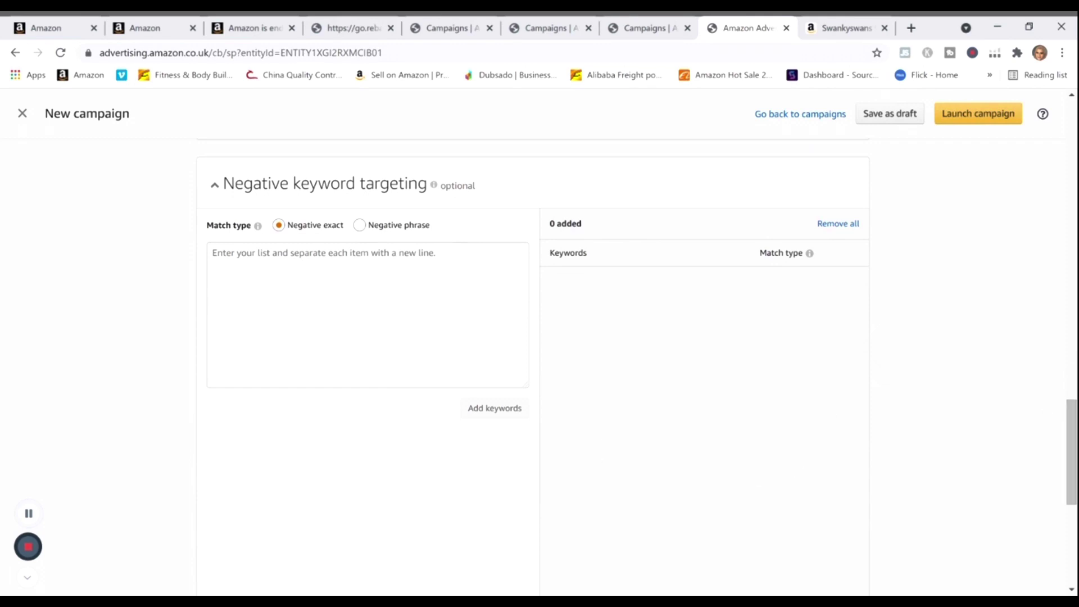
left_click(213, 253)
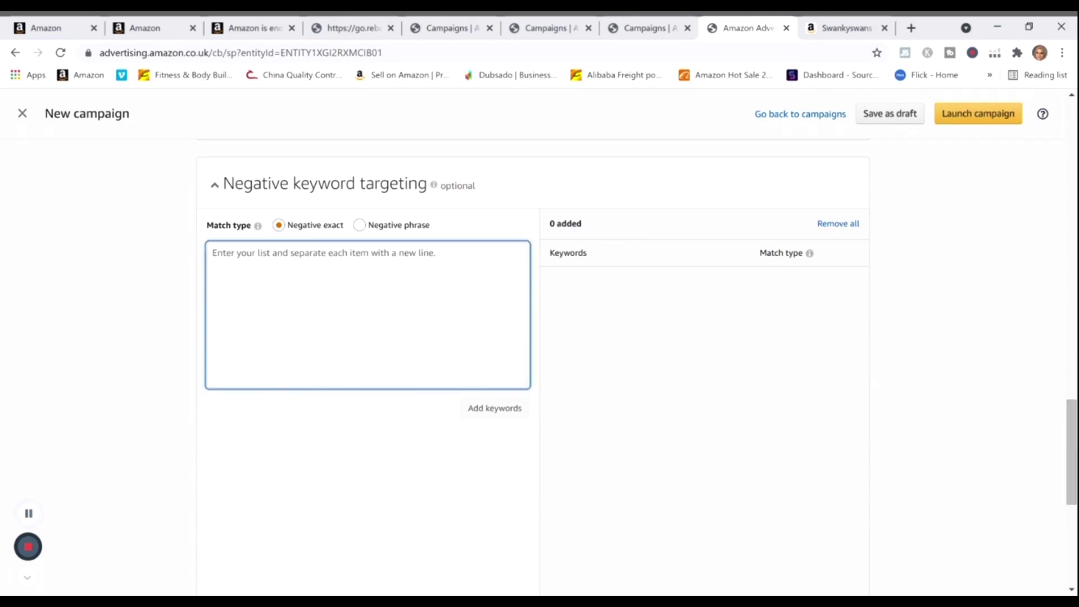
type("bl")
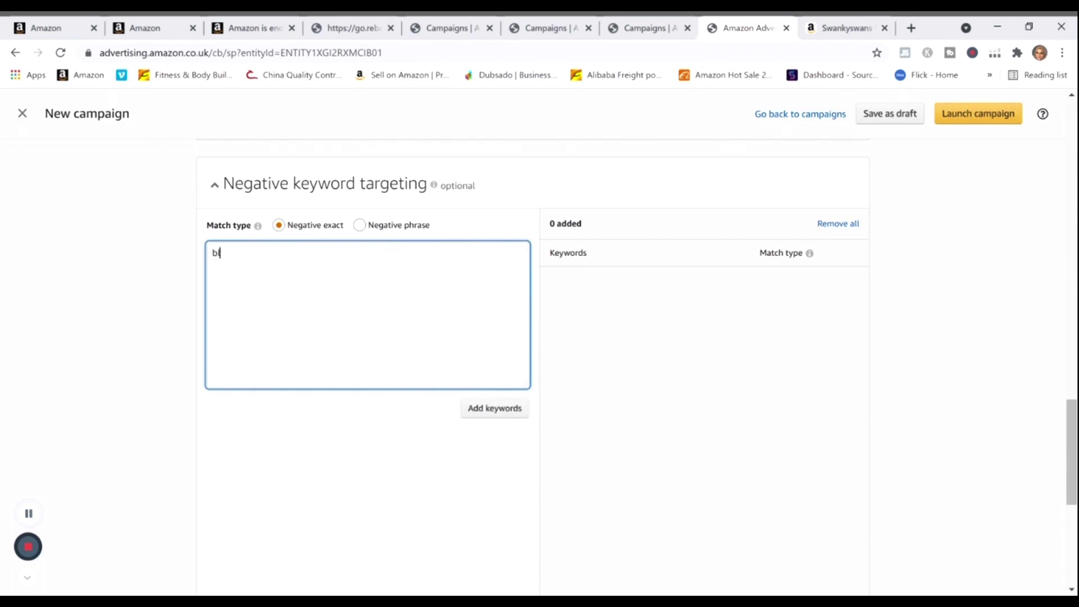
type("ue c")
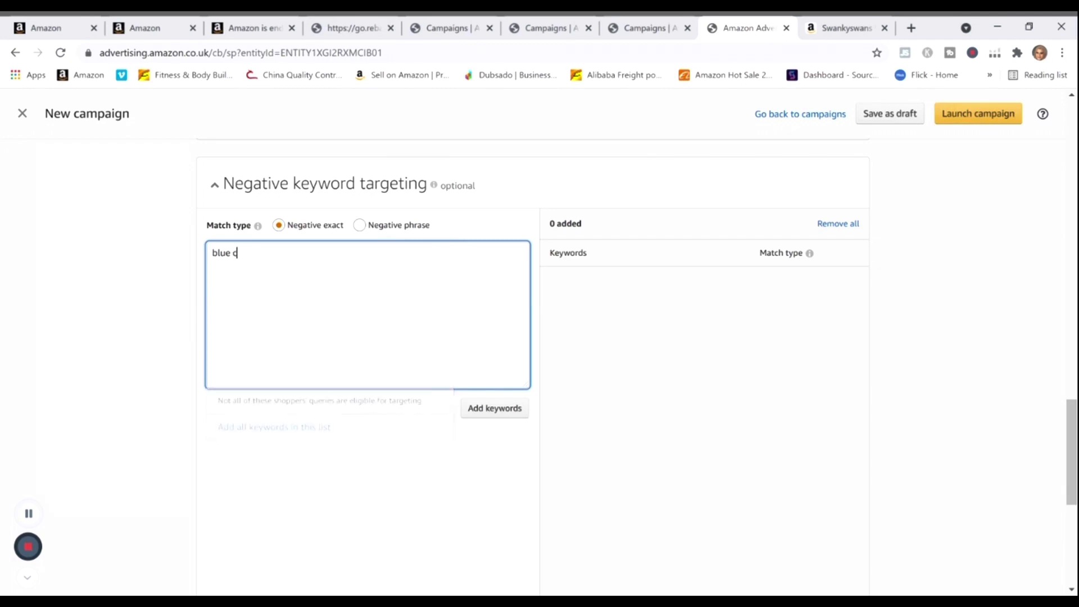
type("lutch bag")
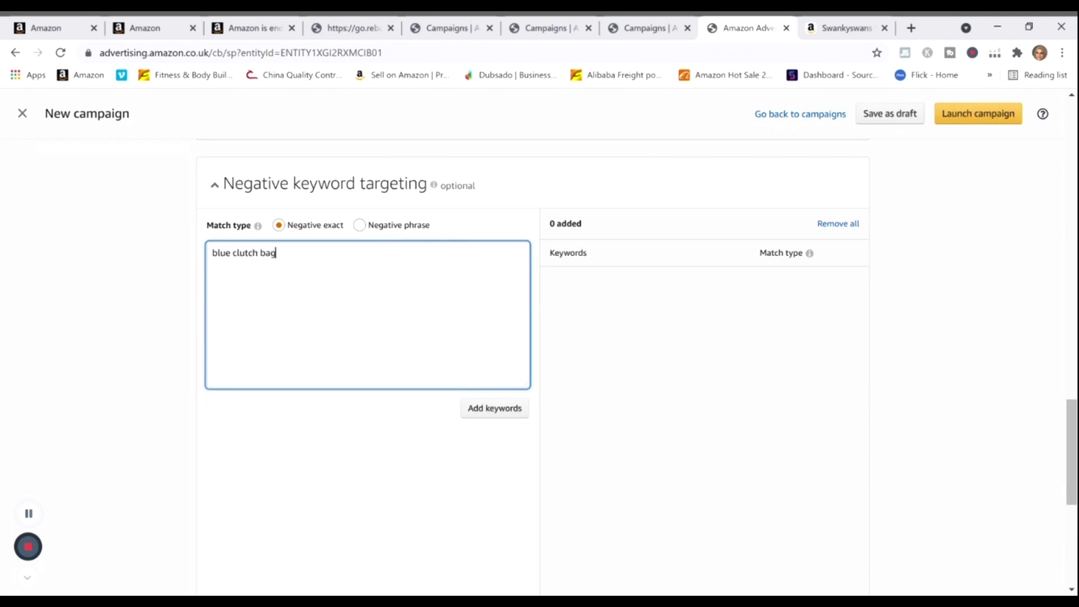
key("Return")
type("velvet clutch bag")
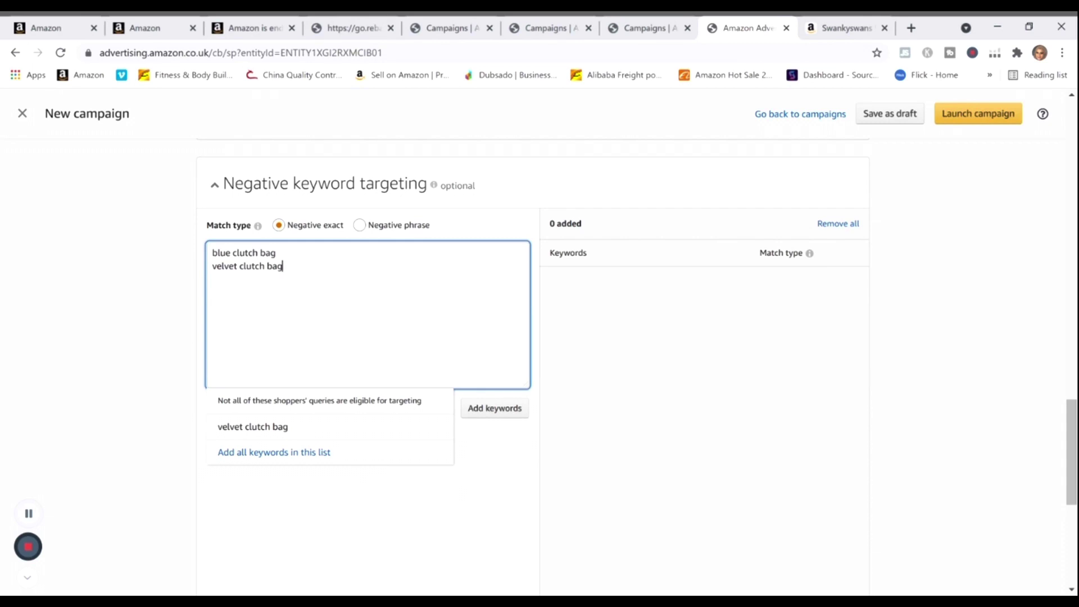
key("Return")
type("car clutch")
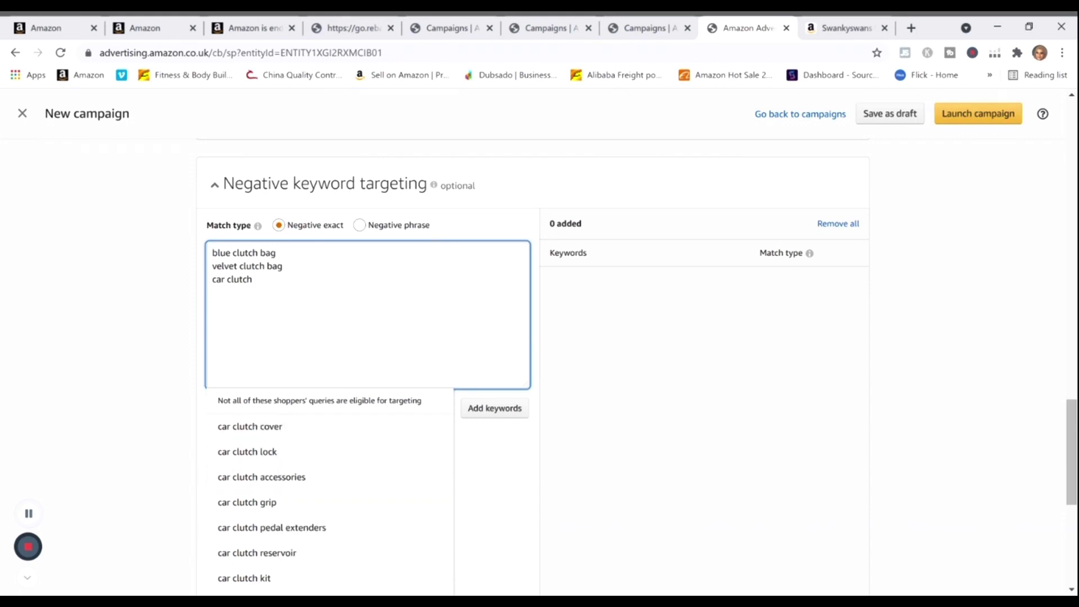
left_click(493, 465)
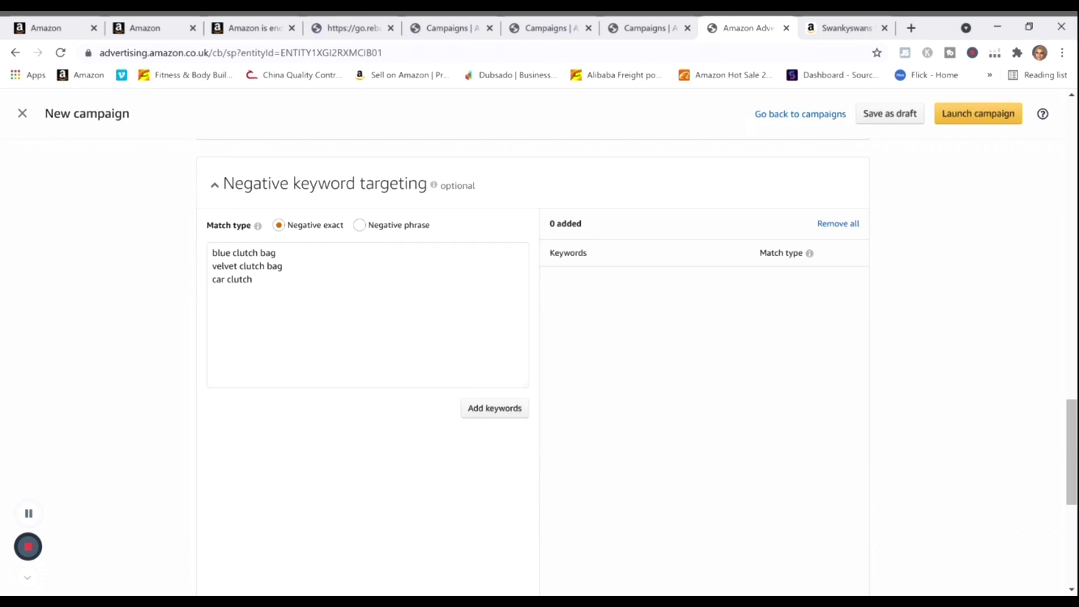
left_click_drag(254, 279, 284, 266)
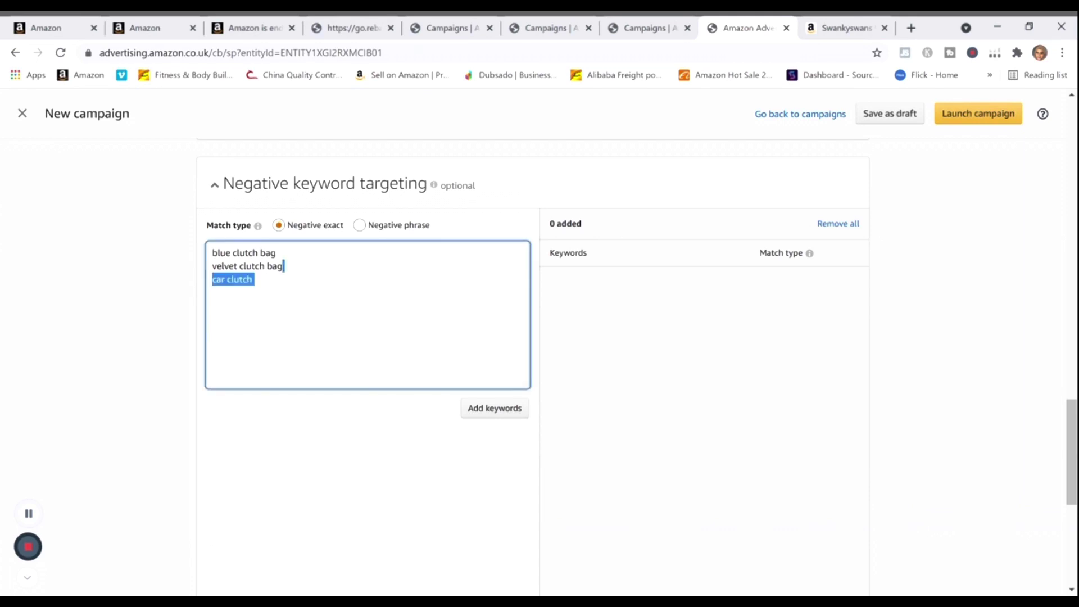
left_click(255, 279)
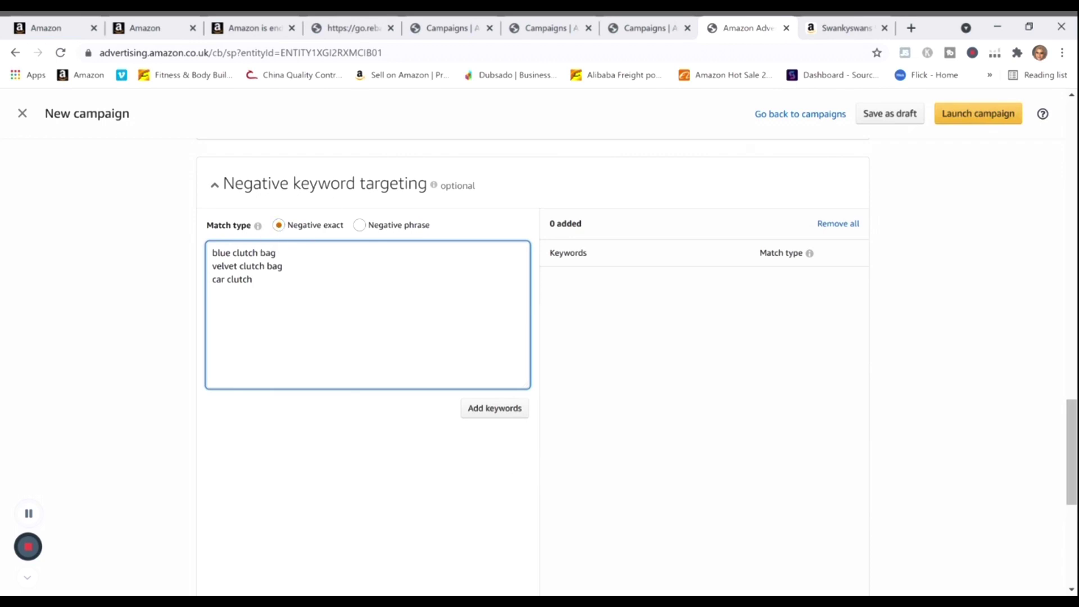
Show the negative product targeting options and look over the rest of the form down to the launch options.
left_click(34, 518)
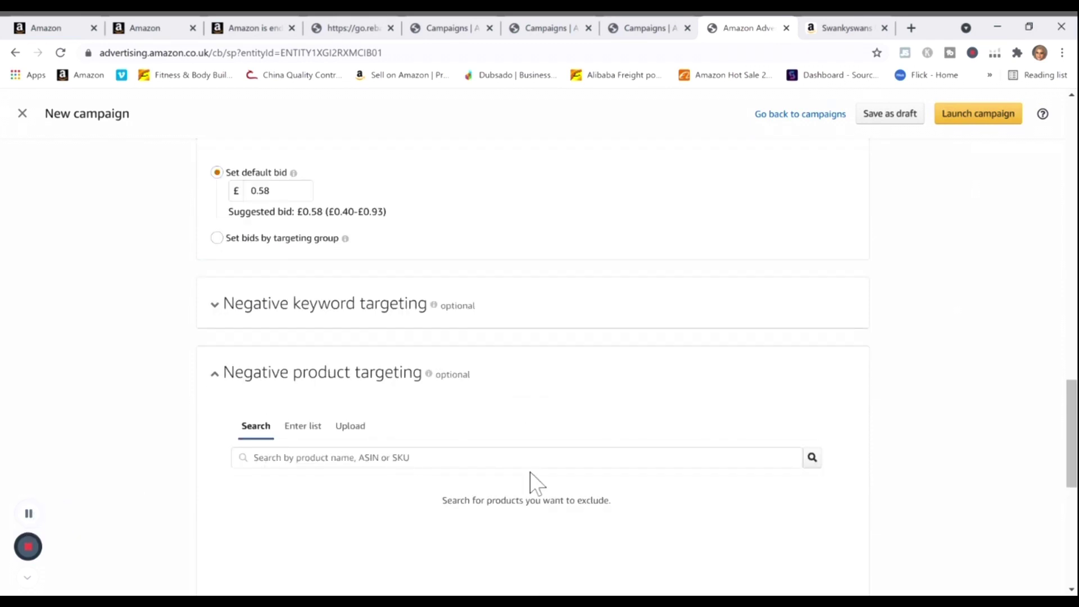
left_click_drag(1074, 446, 1074, 478)
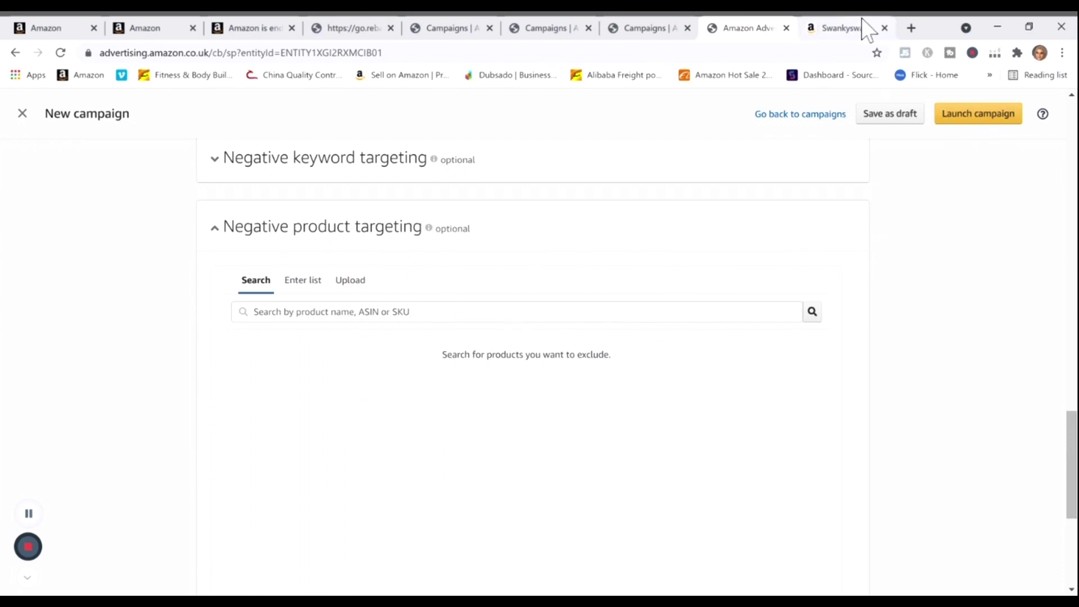
scroll(1072, 464, "down", 5)
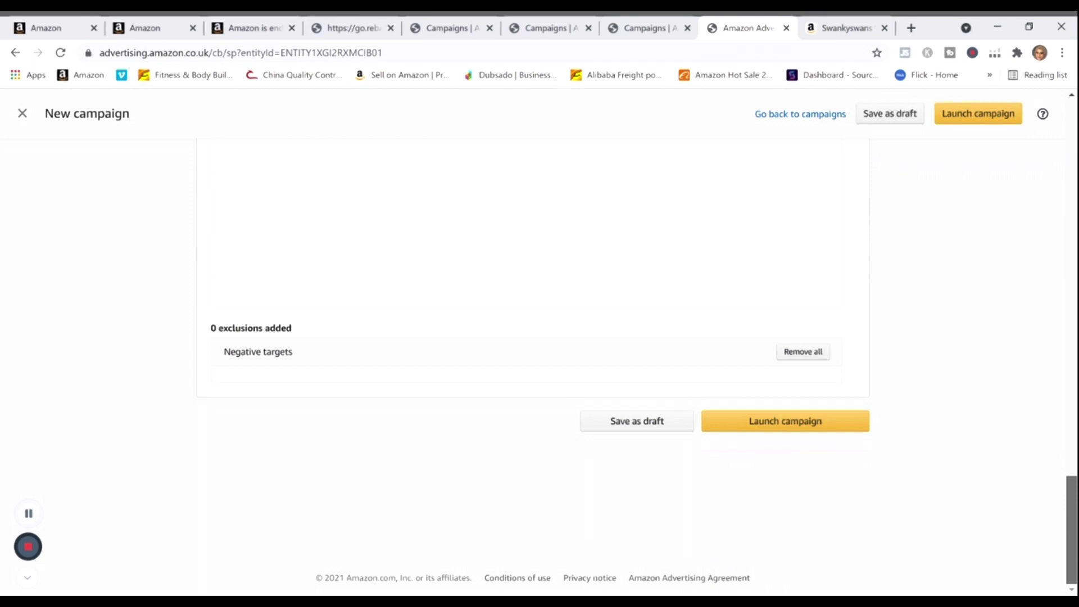